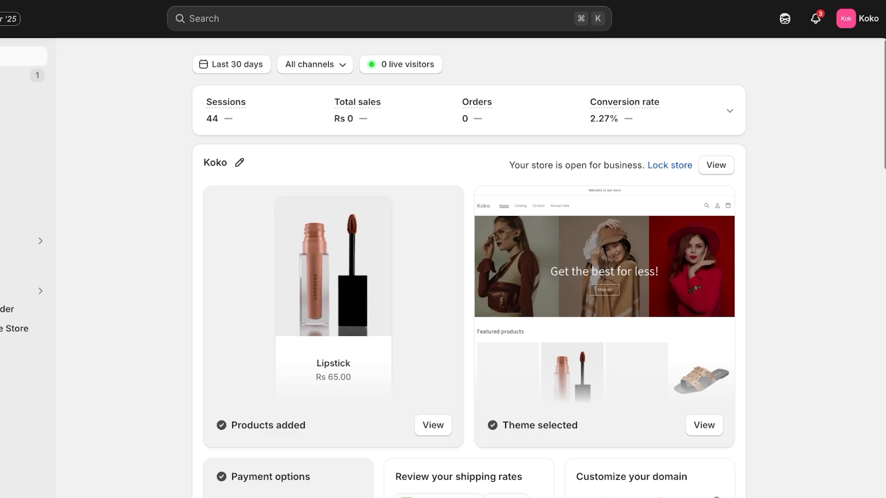
# Open the Online Store themes page and preview the live storefront.
pyautogui.click(26, 259)
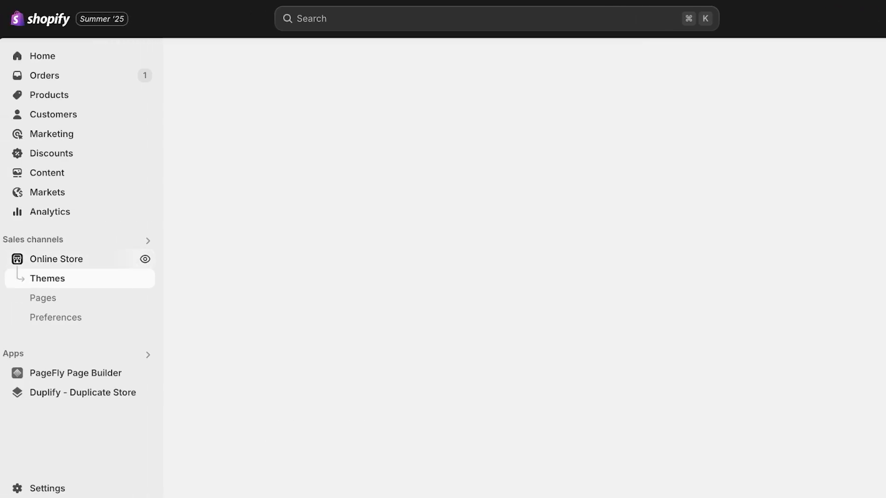
pyautogui.click(145, 260)
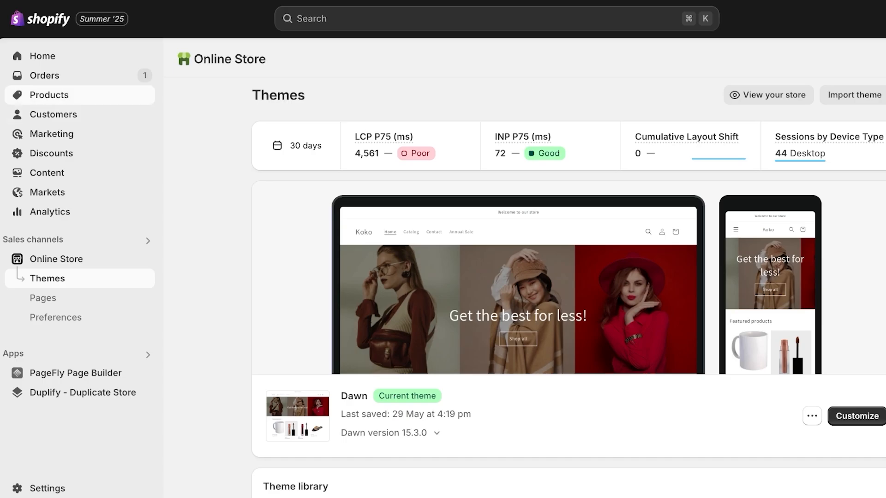
# Open the store's file library in the content section.
pyautogui.click(50, 95)
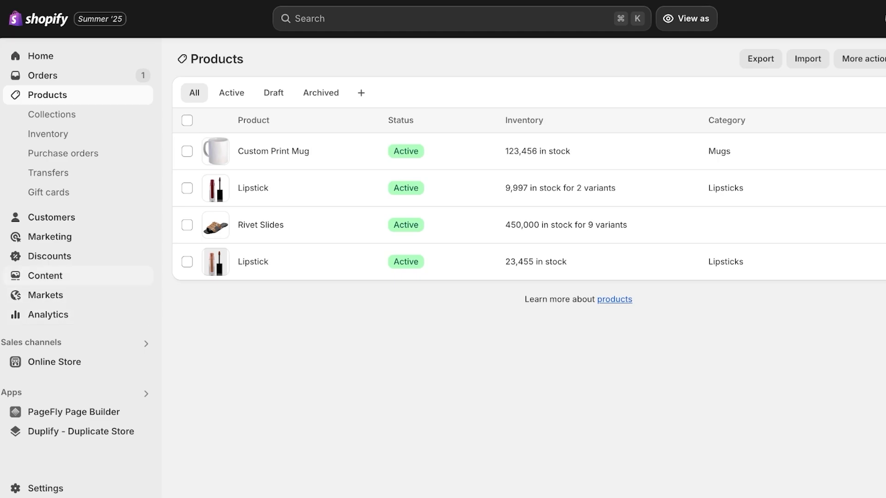
pyautogui.click(49, 236)
pyautogui.click(45, 237)
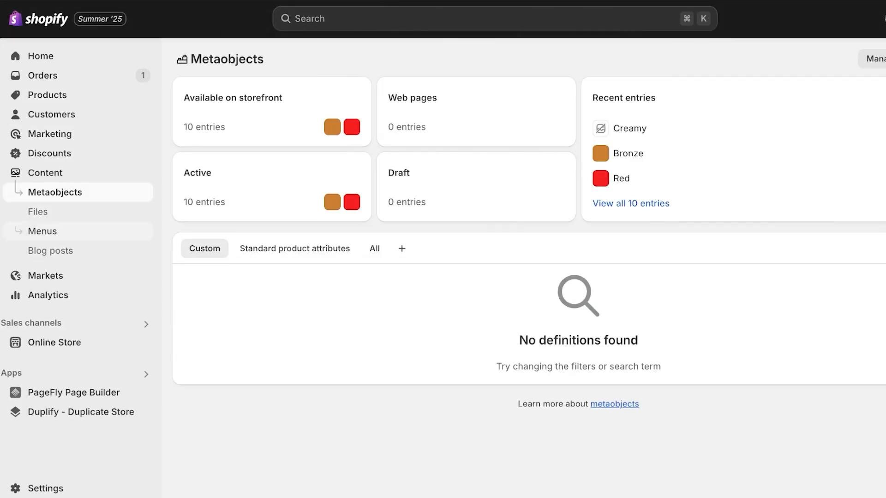
pyautogui.click(38, 212)
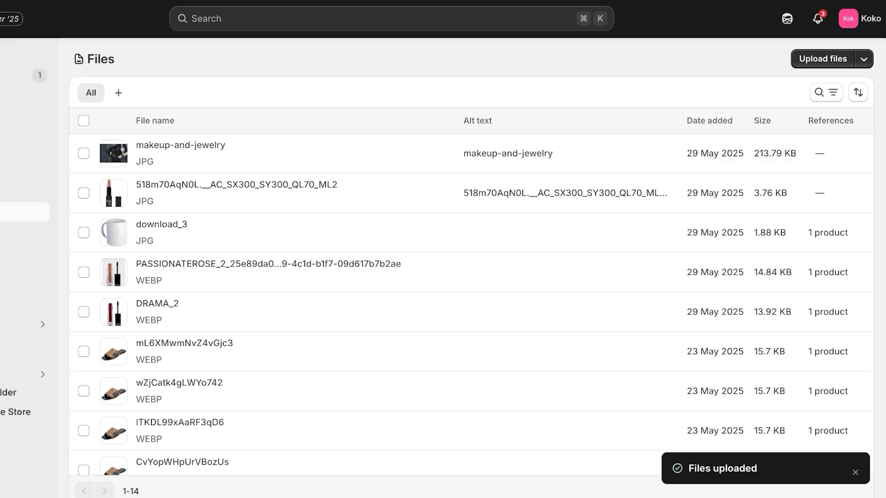
# Delete the Custom Print Mug and Rivet Slides products from the product list.
pyautogui.click(9, 95)
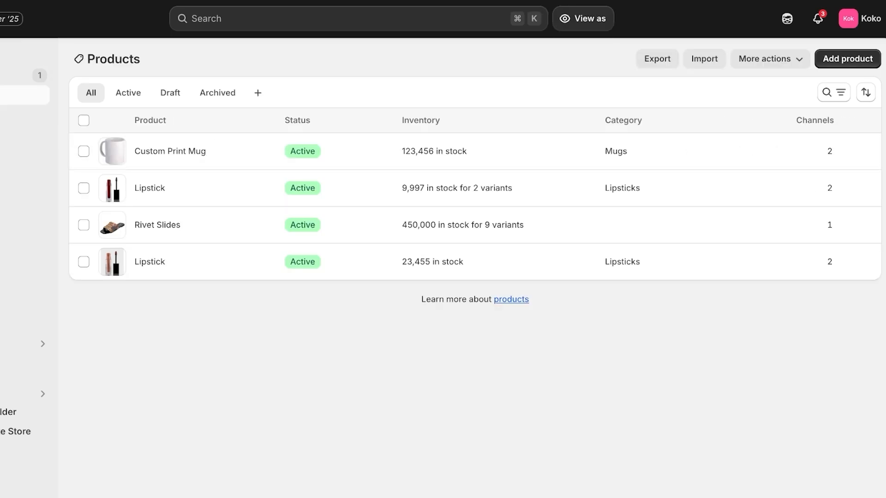
pyautogui.click(84, 151)
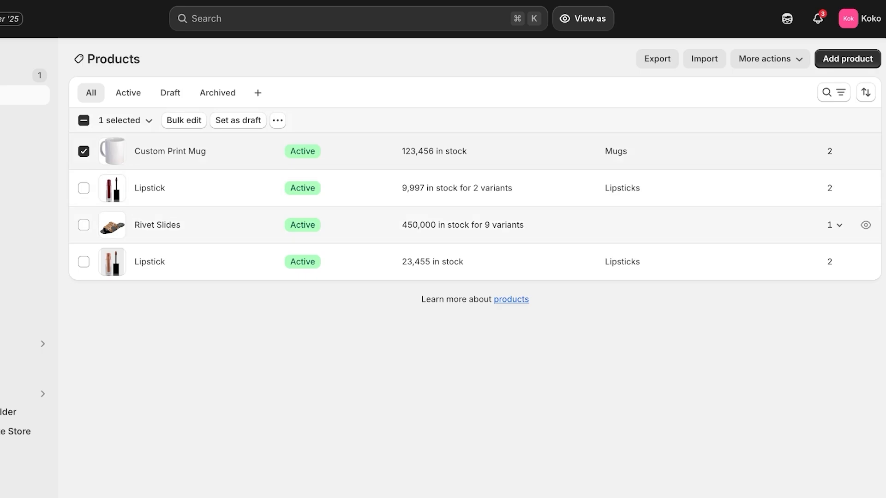
pyautogui.click(83, 225)
pyautogui.click(278, 120)
pyautogui.click(270, 171)
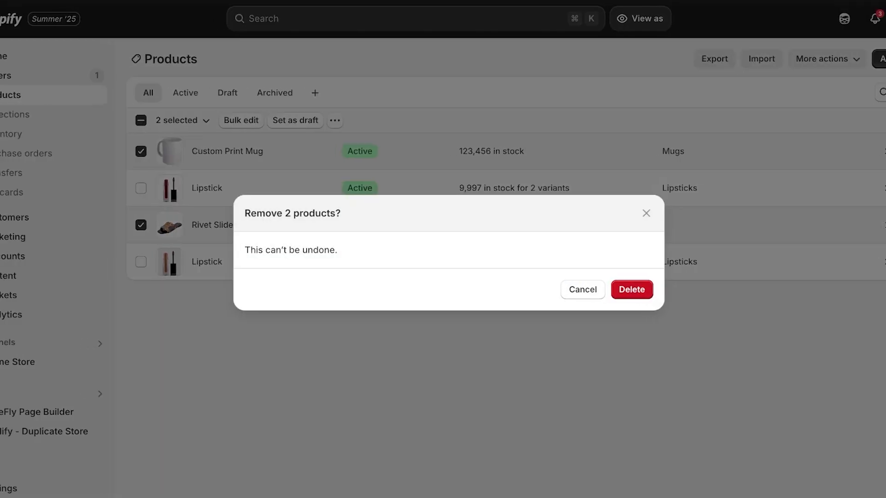
pyautogui.click(576, 289)
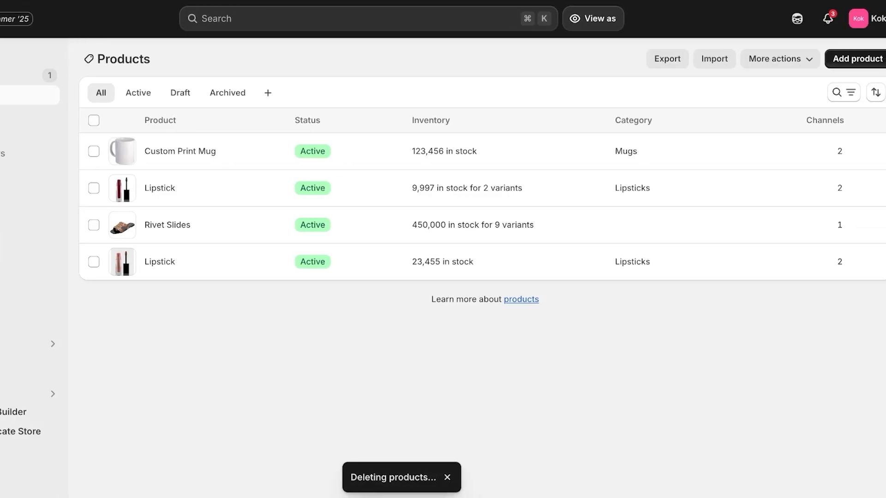
# Start a new product titled "Cant Stop Foundation".
pyautogui.click(877, 59)
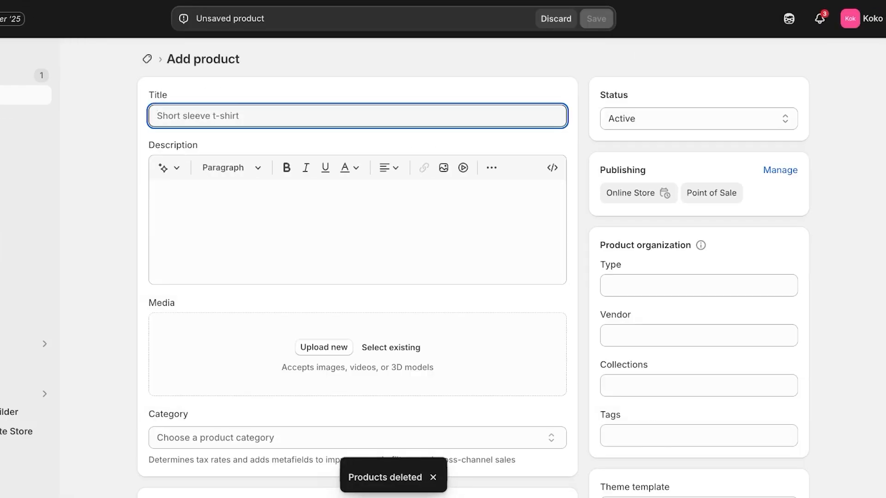
pyautogui.write('Can')
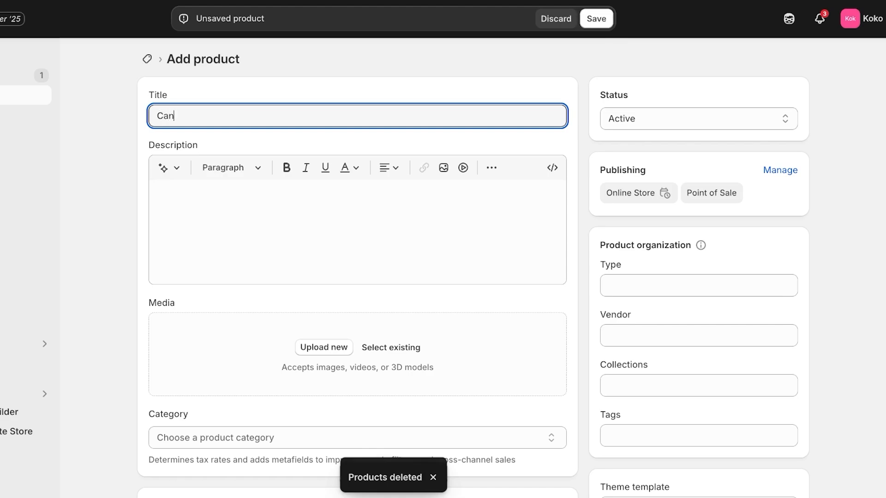
pyautogui.write('t Stop Foundation')
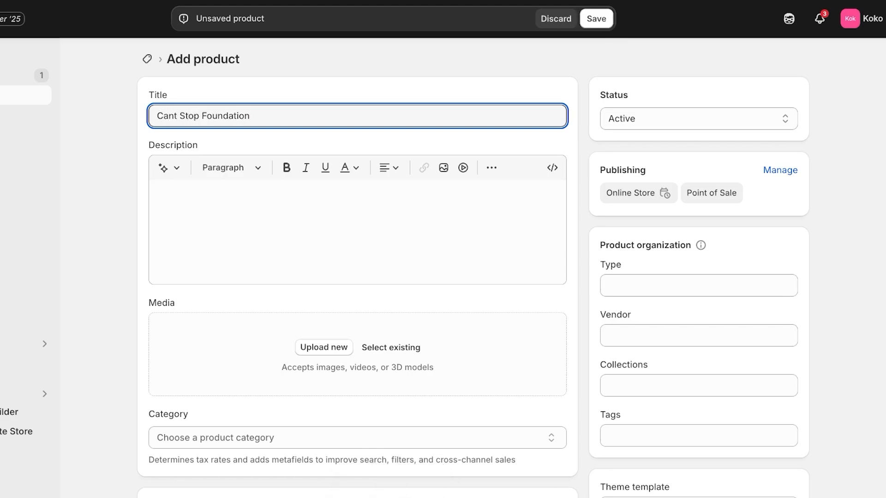
# Generate the product description from the keyword "foundation" and keep the generated text.
pyautogui.click(295, 221)
pyautogui.click(169, 168)
pyautogui.write('f')
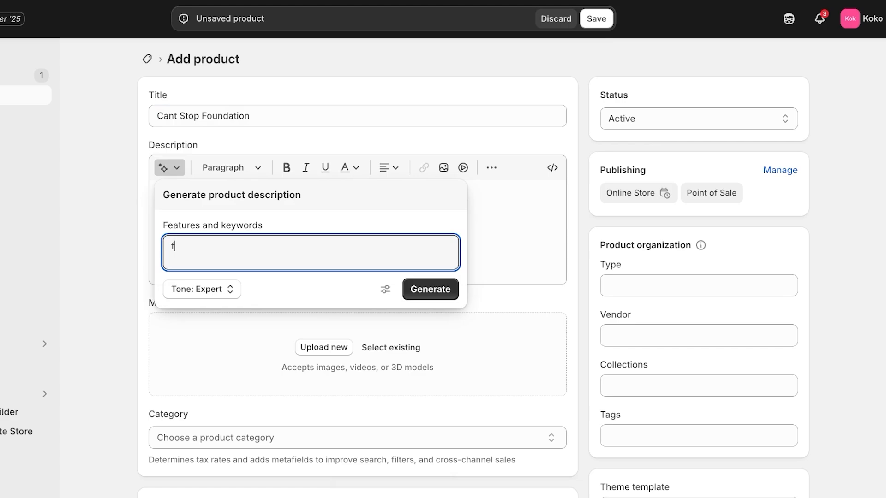
pyautogui.write('oundation')
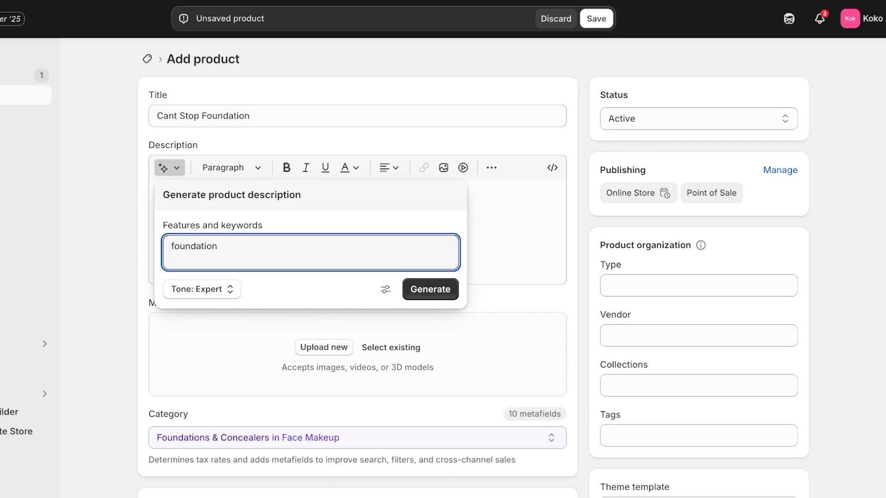
pyautogui.click(430, 289)
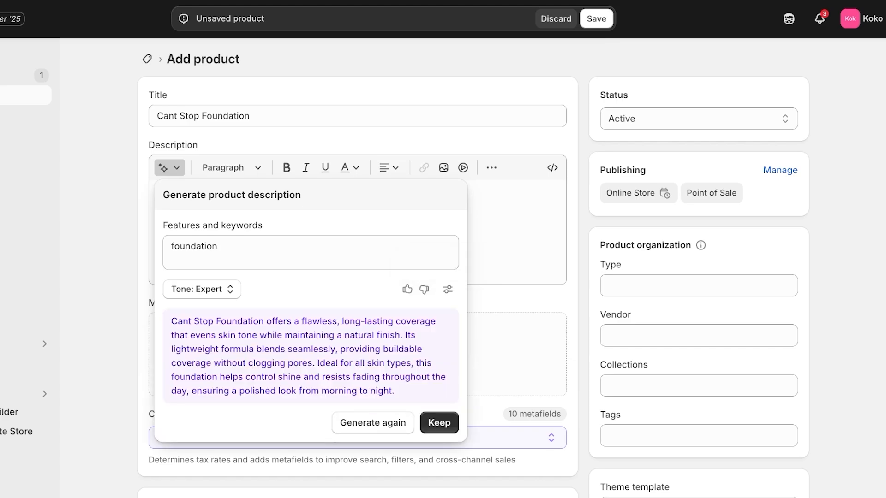
pyautogui.click(439, 422)
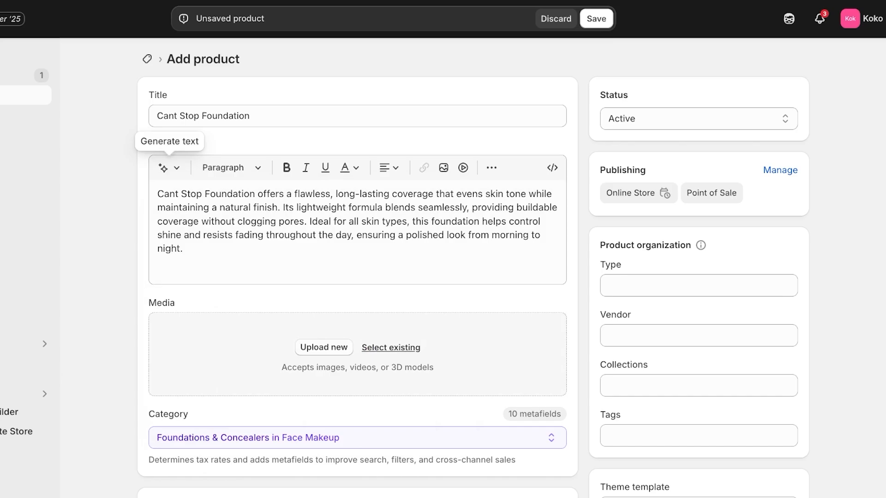
# Add the existing NYX foundation bottle image from the store files as the product's media.
pyautogui.click(391, 348)
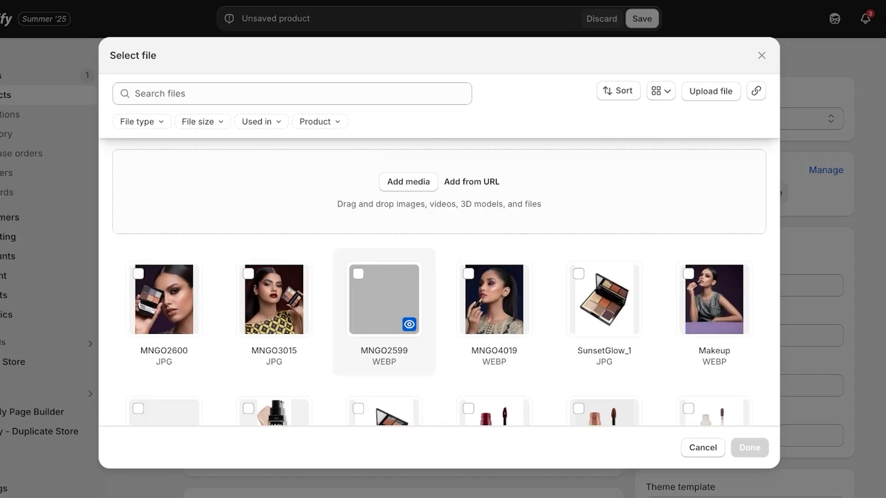
pyautogui.scroll(-7, 383, 296)
pyautogui.scroll(4, 277, 286)
pyautogui.click(274, 287)
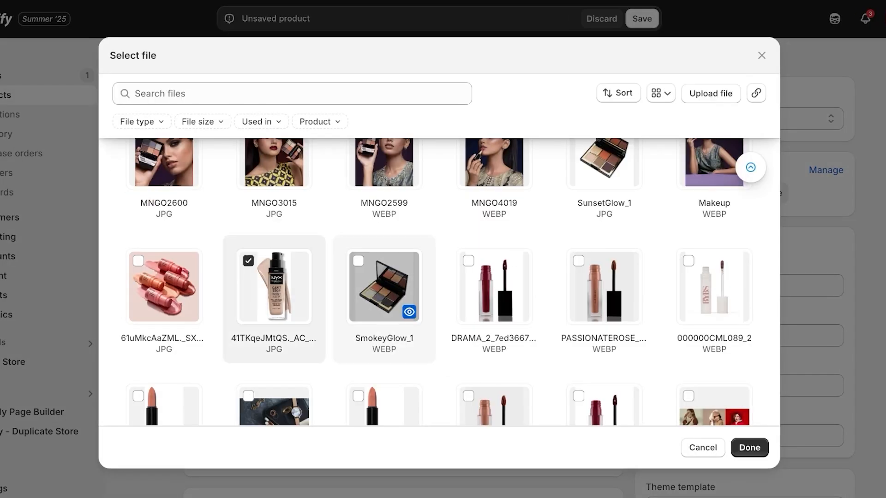
pyautogui.click(749, 448)
# Set the foundation's price to Rs 22 and its stock quantity to 234, and save the product.
pyautogui.scroll(-5, 443, 287)
pyautogui.click(212, 375)
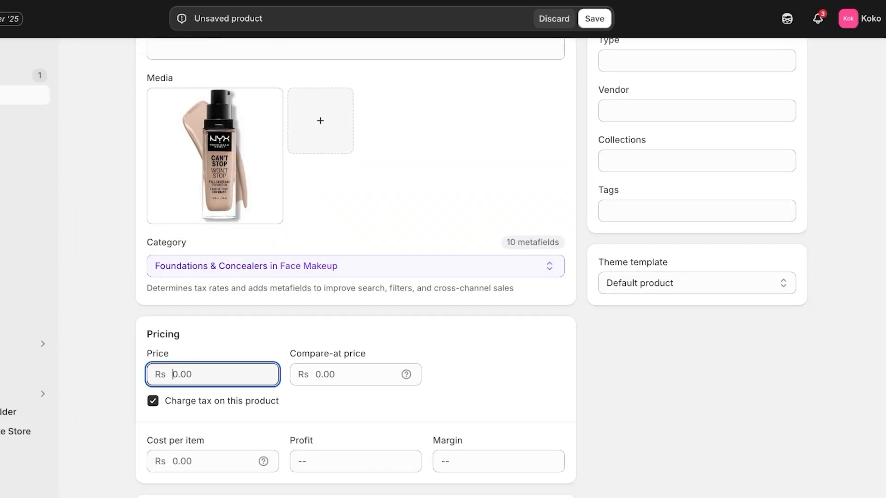
pyautogui.write('22')
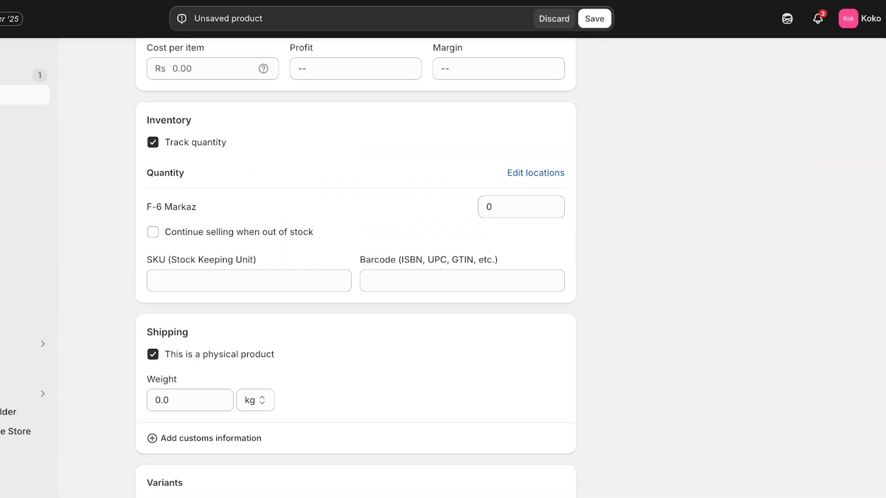
pyautogui.click(520, 207)
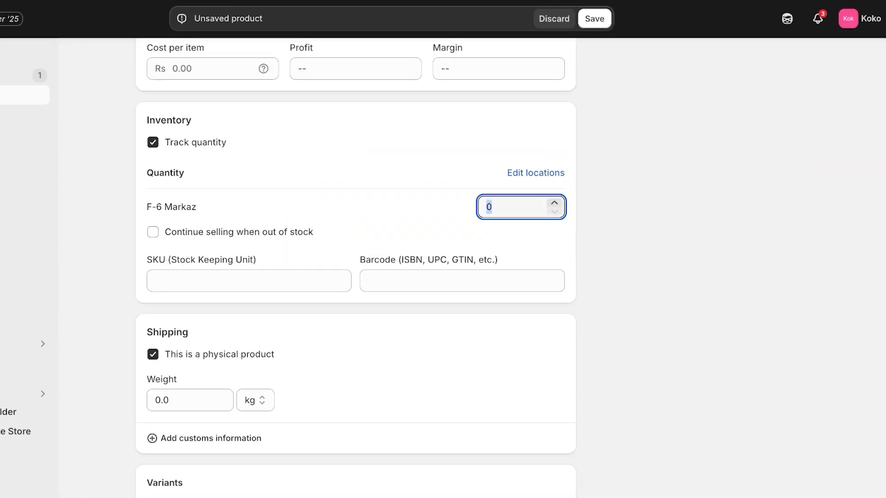
pyautogui.write('234')
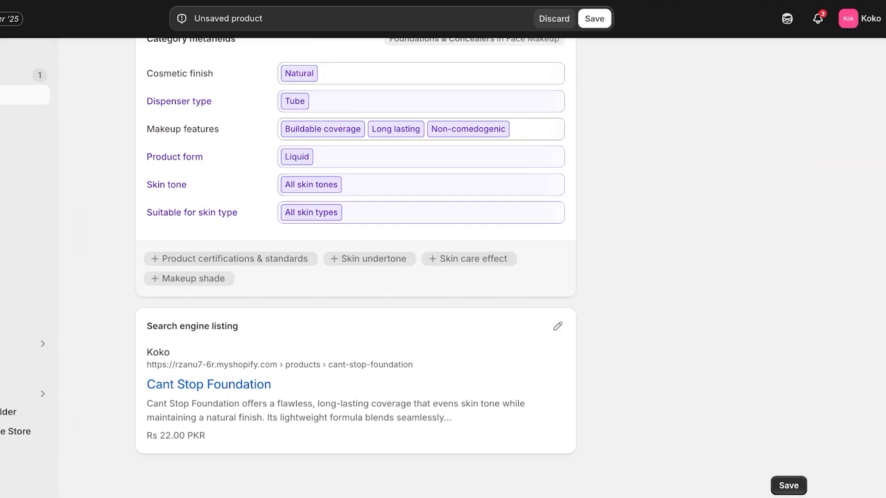
pyautogui.click(595, 18)
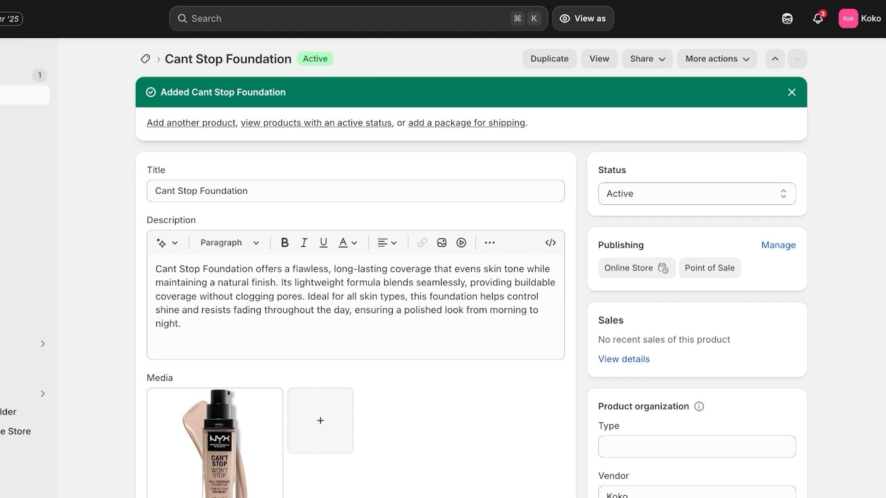
# Check the saved foundation's details and available tags, and return to the product list.
pyautogui.scroll(-8, 471, 268)
pyautogui.click(697, 219)
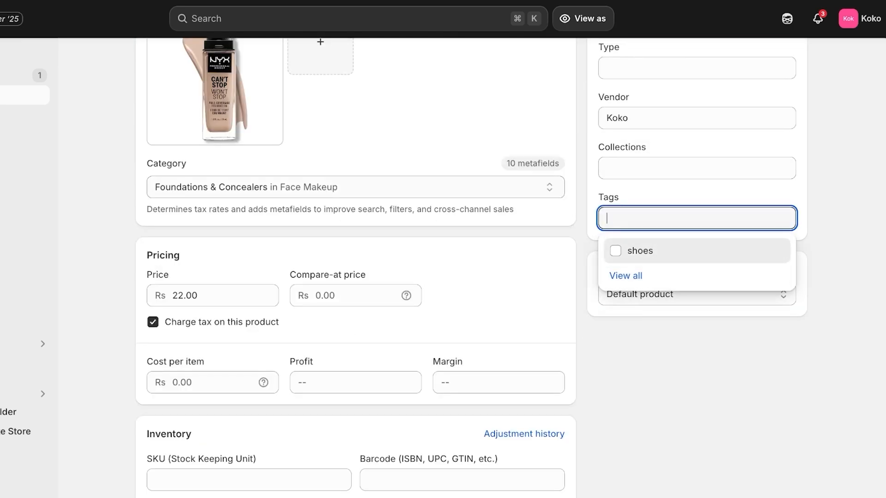
pyautogui.scroll(8, 471, 268)
pyautogui.click(145, 58)
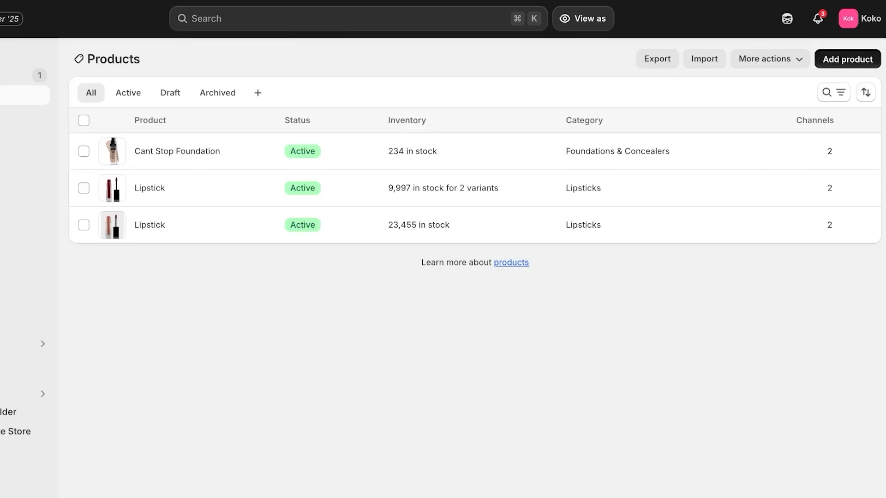
# Start another new product titled "Bybs Liquid lippie".
pyautogui.click(848, 58)
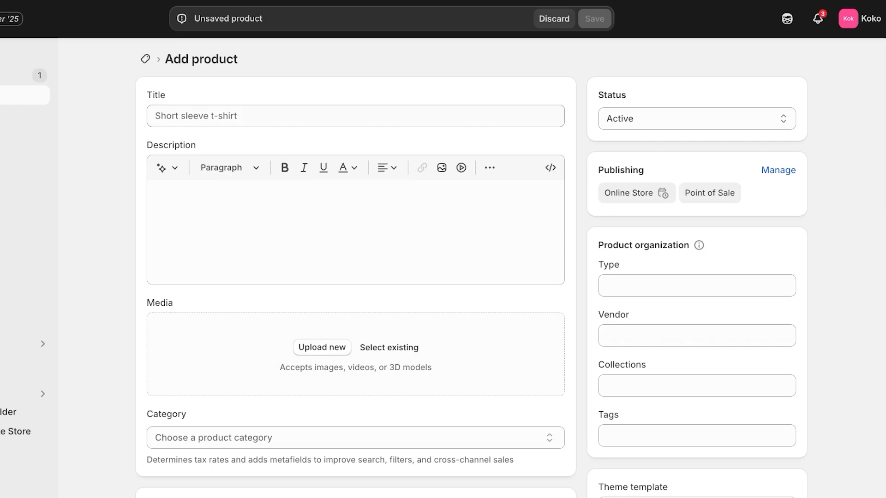
pyautogui.click(355, 116)
pyautogui.write('Bybs Liquid ')
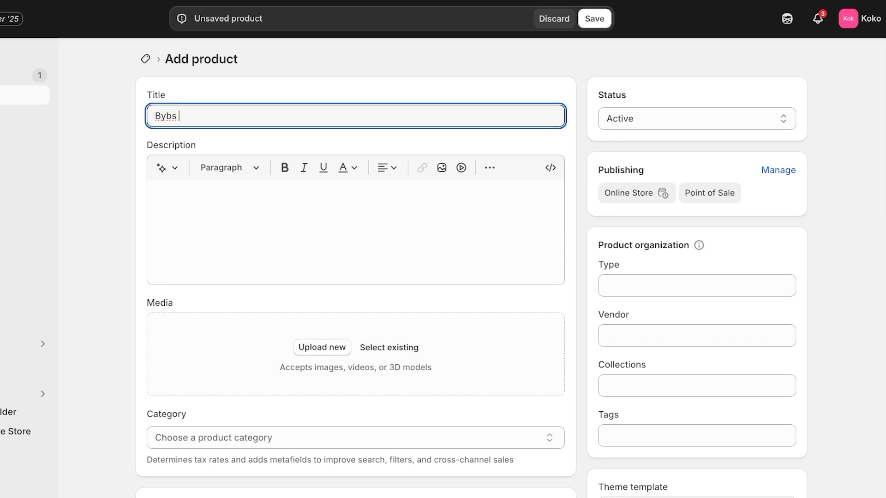
pyautogui.write('lippie')
# Add the existing image 000000CML089_2 from the store files as the lippie's media.
pyautogui.click(322, 347)
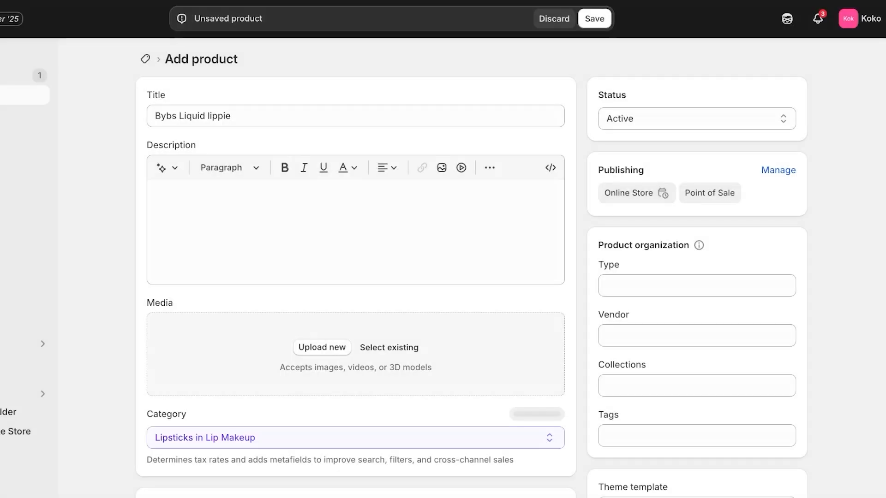
pyautogui.click(389, 347)
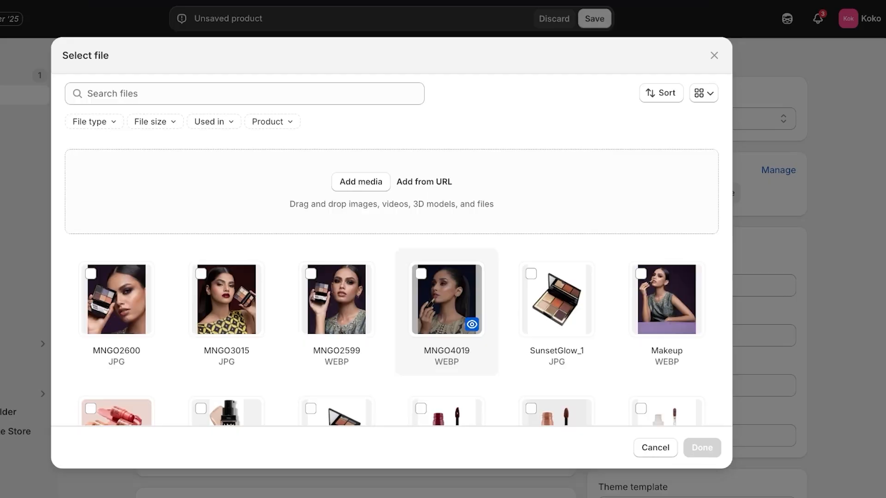
pyautogui.click(667, 411)
pyautogui.click(702, 448)
# Set the lippie's price to Rs 545 and its stock quantity to 324536, and save the product.
pyautogui.scroll(-8, 355, 277)
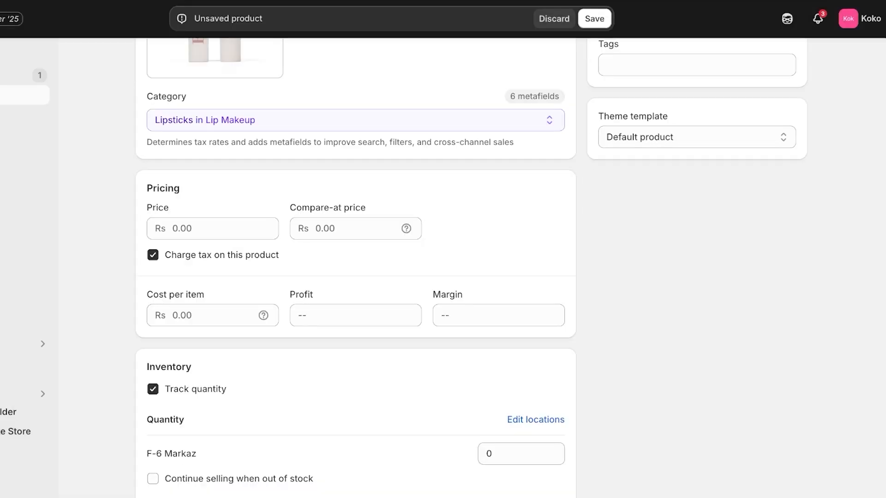
pyautogui.click(212, 229)
pyautogui.write('434')
pyautogui.press('BackSpace')
pyautogui.press('BackSpace')
pyautogui.press('BackSpace')
pyautogui.write('545')
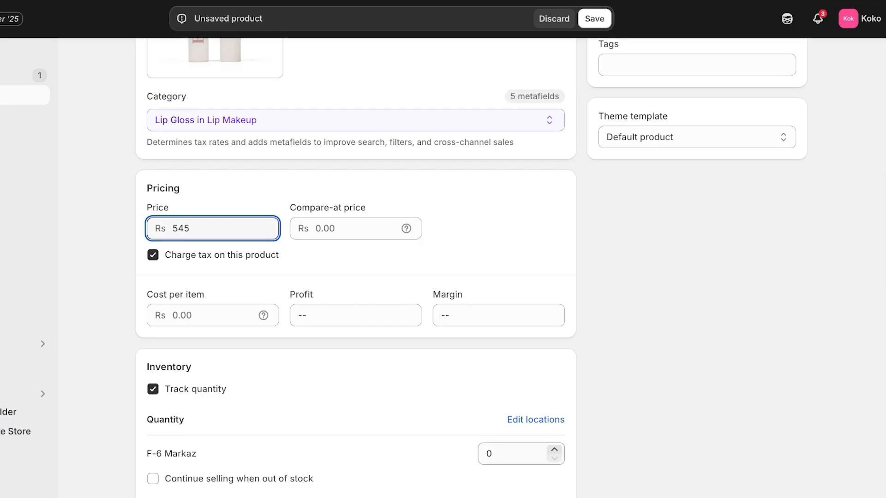
pyautogui.click(517, 454)
pyautogui.write('324536')
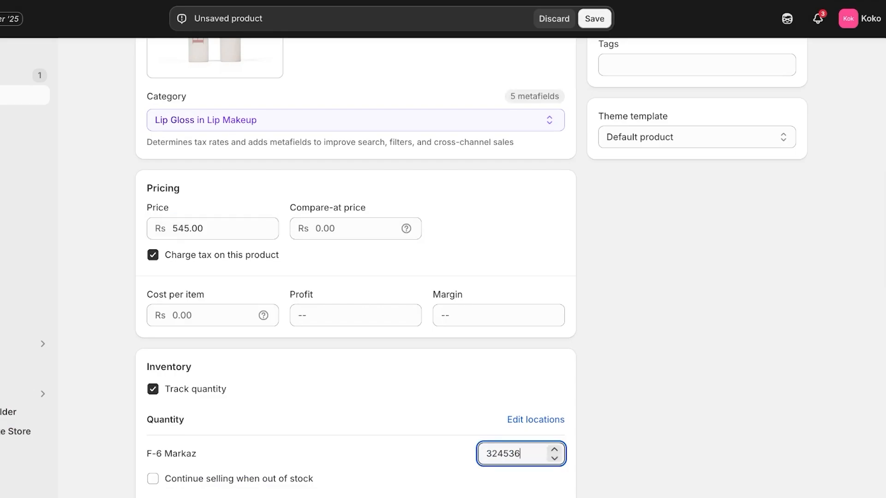
pyautogui.click(594, 19)
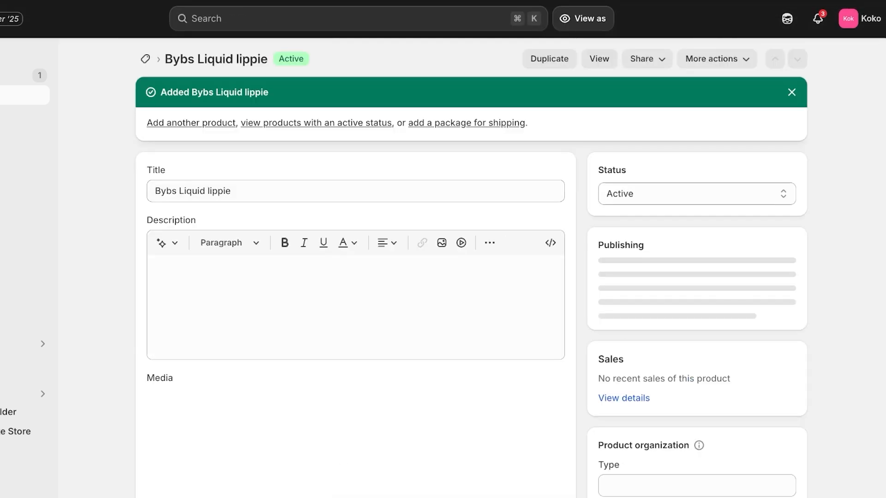
# Start a new product titled "eyeshadow" with the existing images SmokeyGlow_1, SunsetGlow_1, MNGO2599, MNGO3015 and MNGO2600 as its media.
pyautogui.click(145, 59)
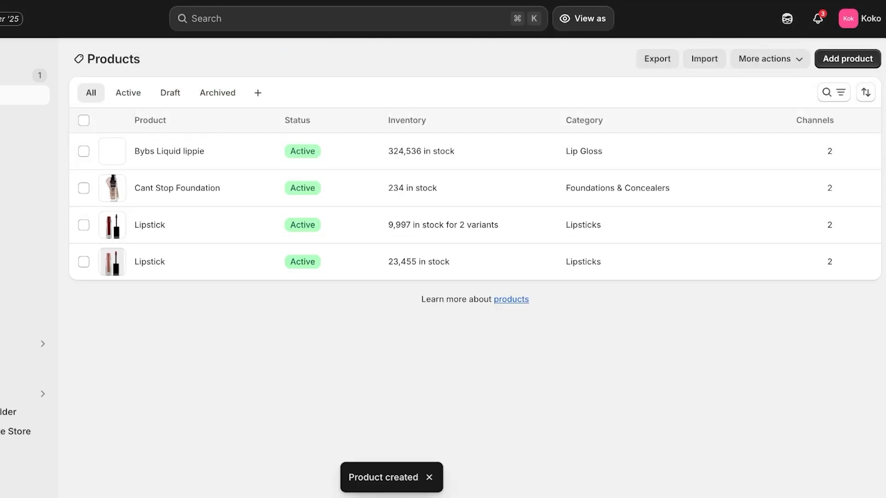
pyautogui.click(848, 59)
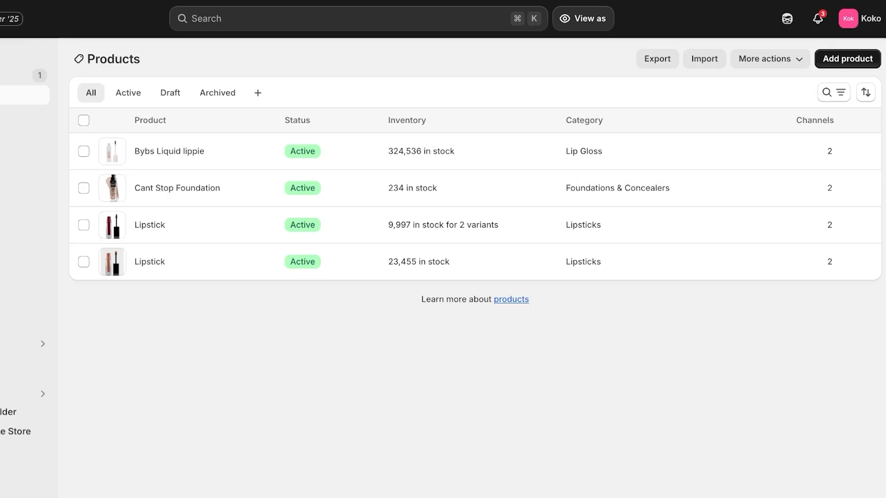
pyautogui.click(389, 348)
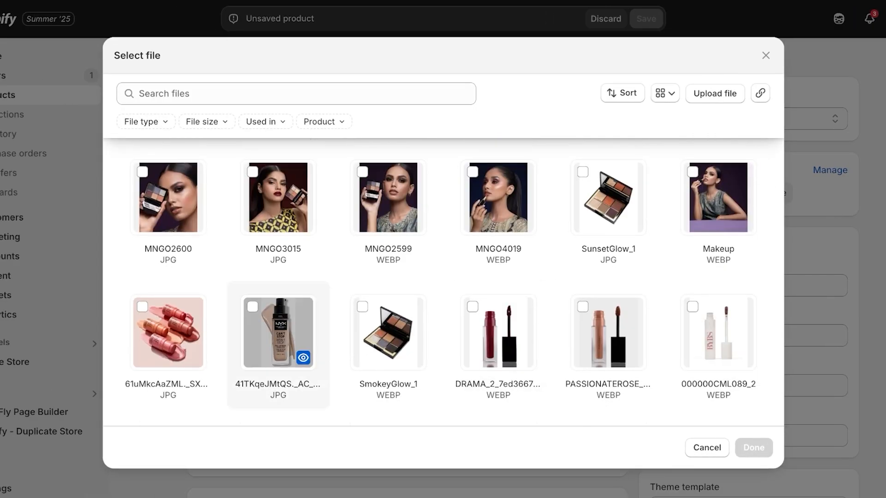
pyautogui.click(389, 332)
pyautogui.click(583, 172)
pyautogui.click(362, 171)
pyautogui.click(253, 171)
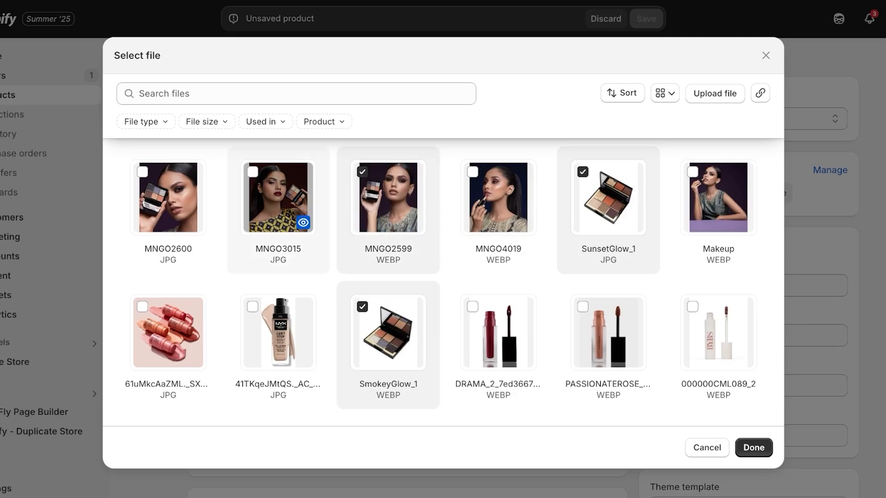
pyautogui.click(142, 172)
pyautogui.click(753, 447)
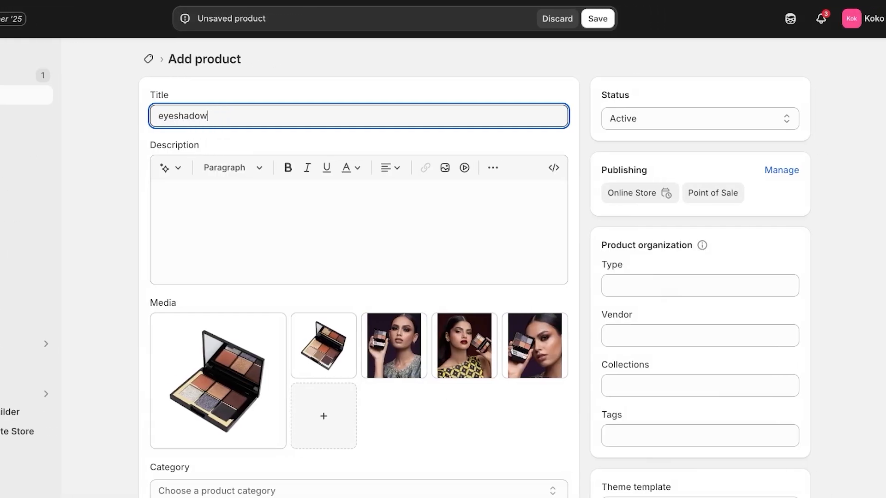
# Set the eyeshadow's compare-at price to Rs 3,456 and its stock quantity to 54300, save the product and review its details.
pyautogui.scroll(-8, 359, 277)
pyautogui.click(359, 215)
pyautogui.write('3456')
pyautogui.scroll(-8, 359, 215)
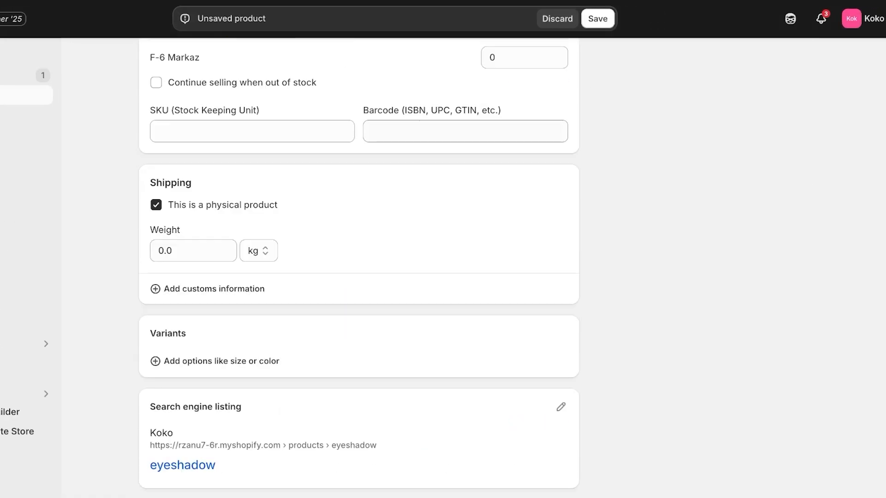
pyautogui.click(515, 57)
pyautogui.write('54300')
pyautogui.hotkey('ctrl', 's')
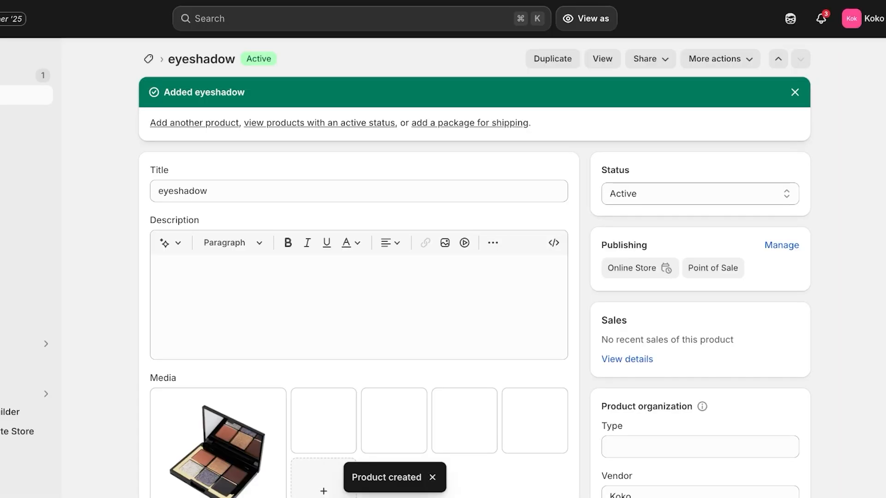
pyautogui.scroll(-5, 475, 277)
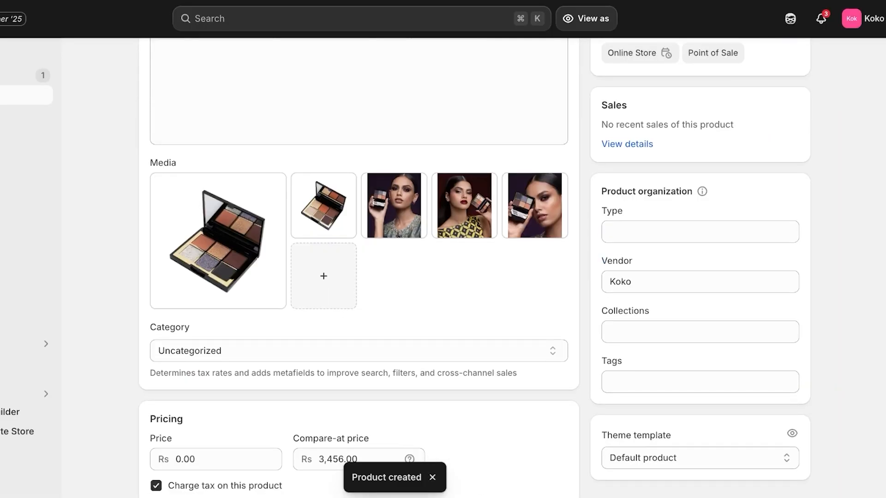
pyautogui.scroll(4, 474, 277)
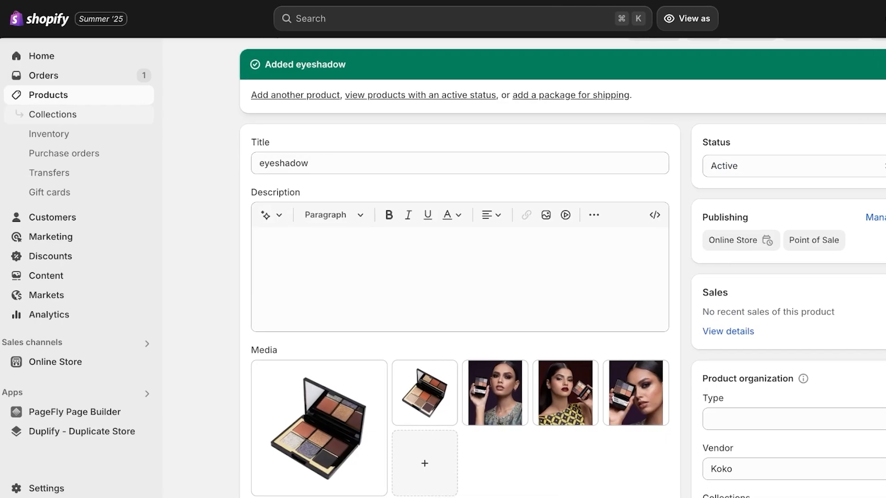
# Start a new product collection titled "Lips".
pyautogui.click(50, 115)
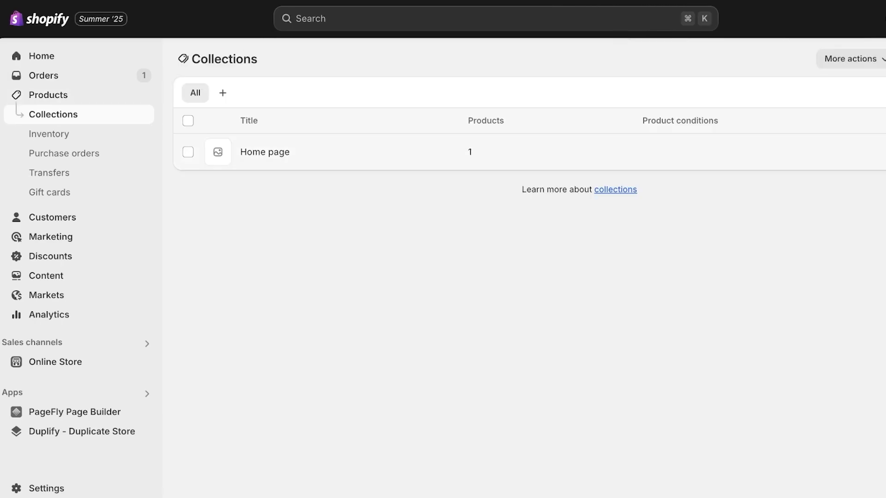
pyautogui.click(863, 58)
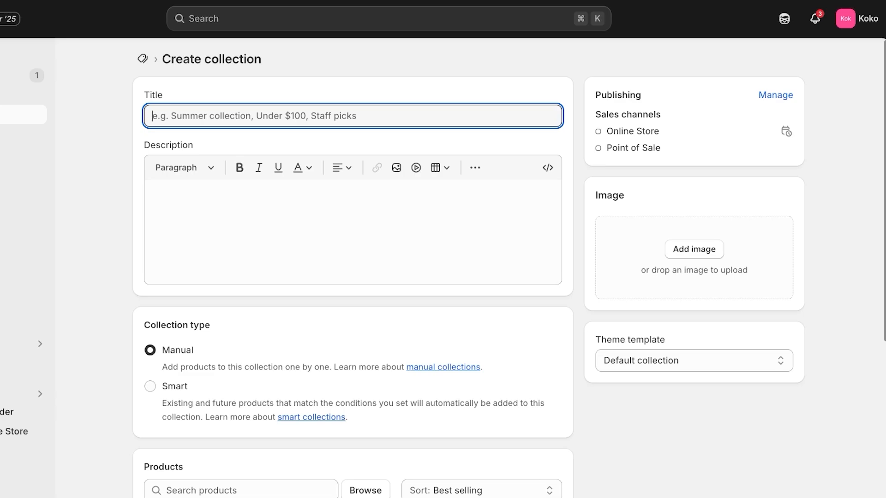
pyautogui.write('Lips')
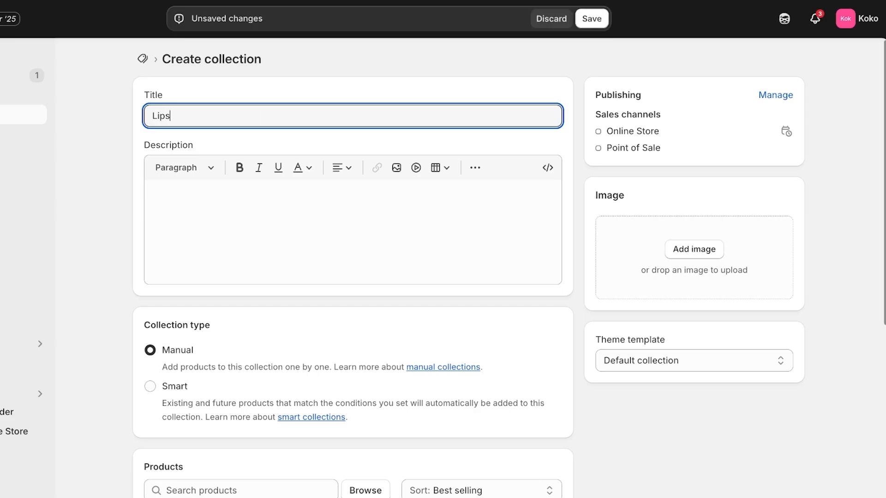
# Add Bybs Liquid lippie and both Lipstick products to the Lips collection, and save it.
pyautogui.scroll(-3, 443, 268)
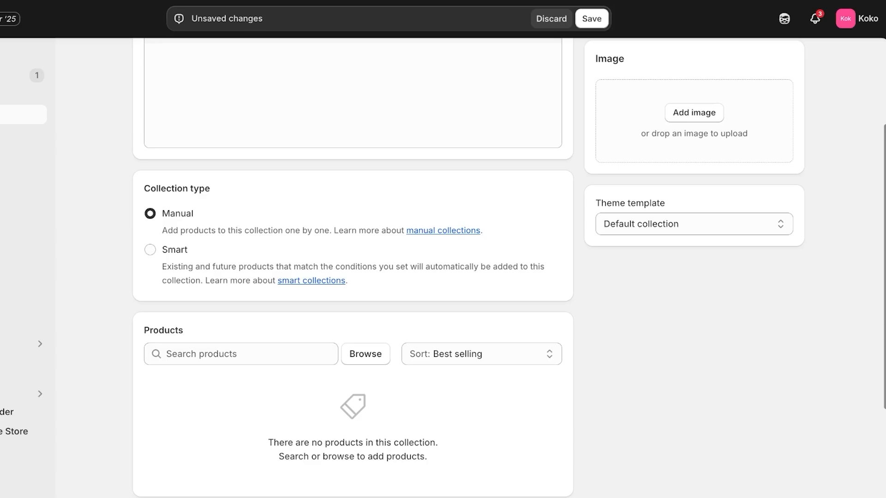
pyautogui.click(241, 354)
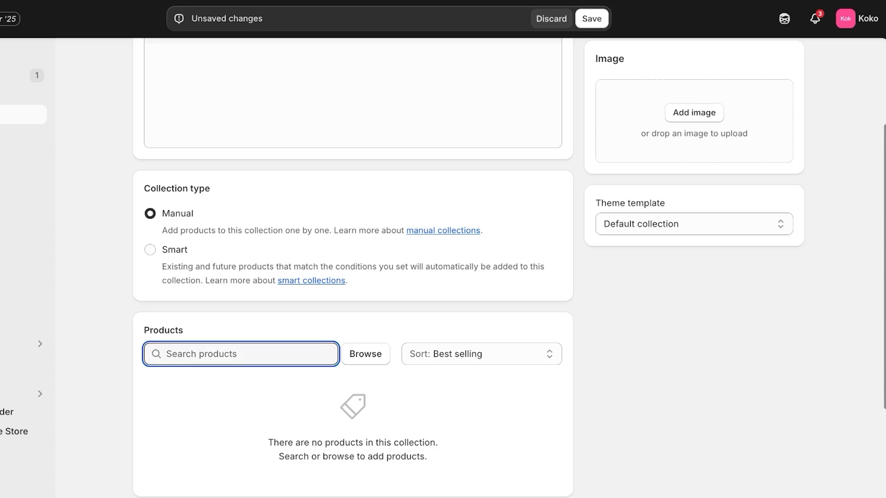
pyautogui.scroll(-2, 353, 265)
pyautogui.click(365, 251)
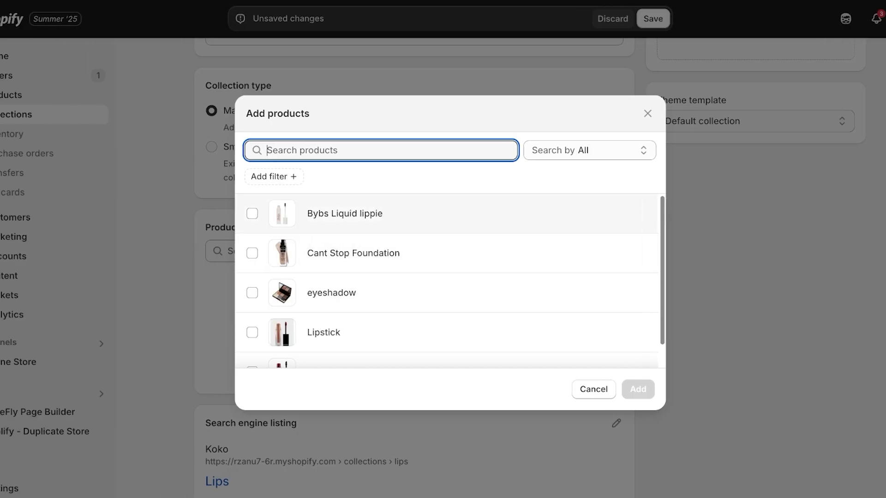
pyautogui.click(252, 214)
pyautogui.click(252, 332)
pyautogui.scroll(-1, 252, 332)
pyautogui.click(252, 347)
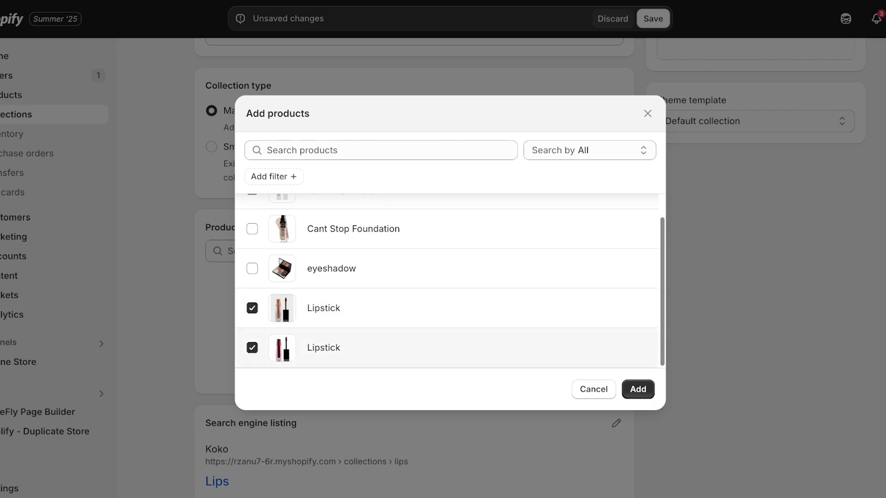
pyautogui.click(638, 390)
pyautogui.scroll(5, 405, 277)
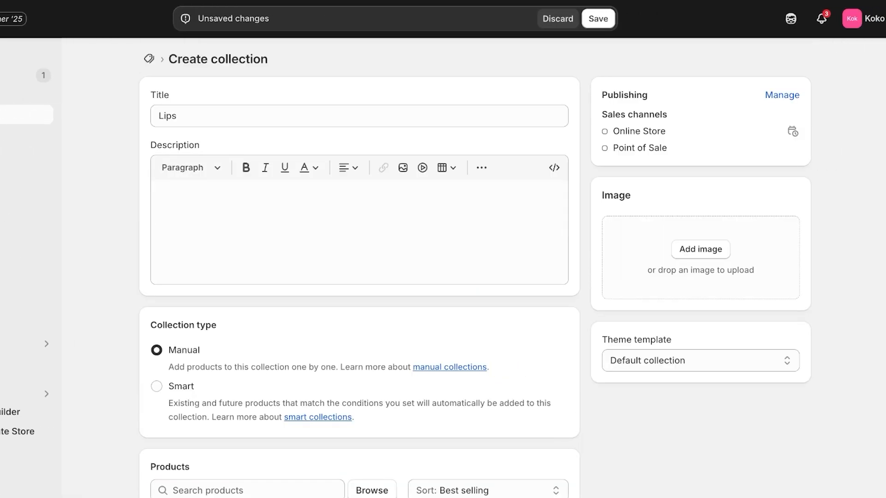
pyautogui.hotkey('ctrl', 's')
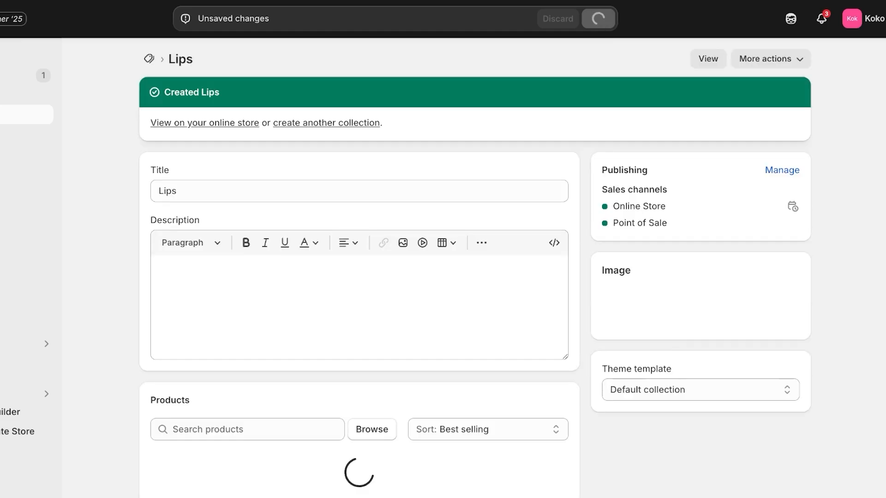
# Set the existing file DRAMA_2 as the Lips collection's image and save the change.
pyautogui.scroll(-4, 359, 268)
pyautogui.click(701, 217)
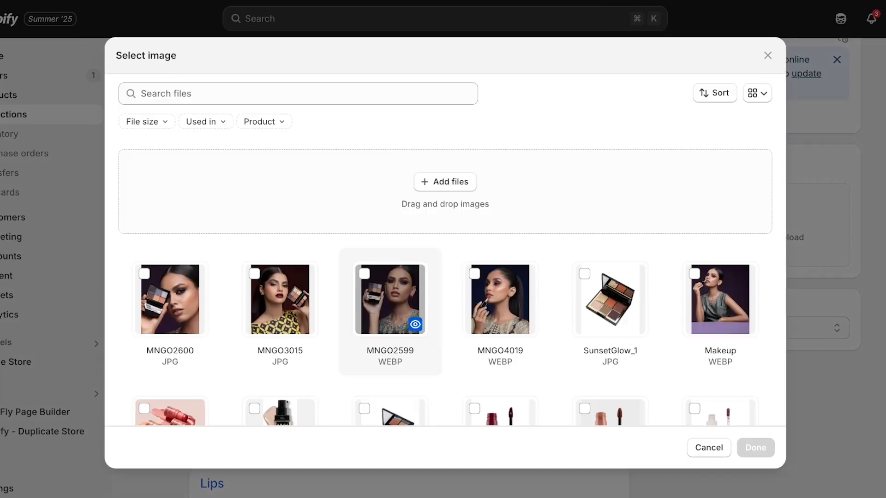
pyautogui.scroll(-7, 392, 300)
pyautogui.click(611, 223)
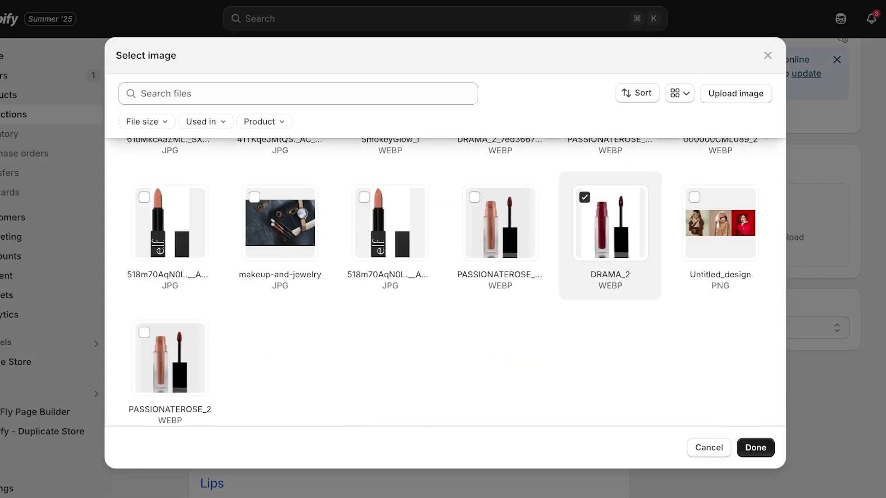
pyautogui.click(756, 447)
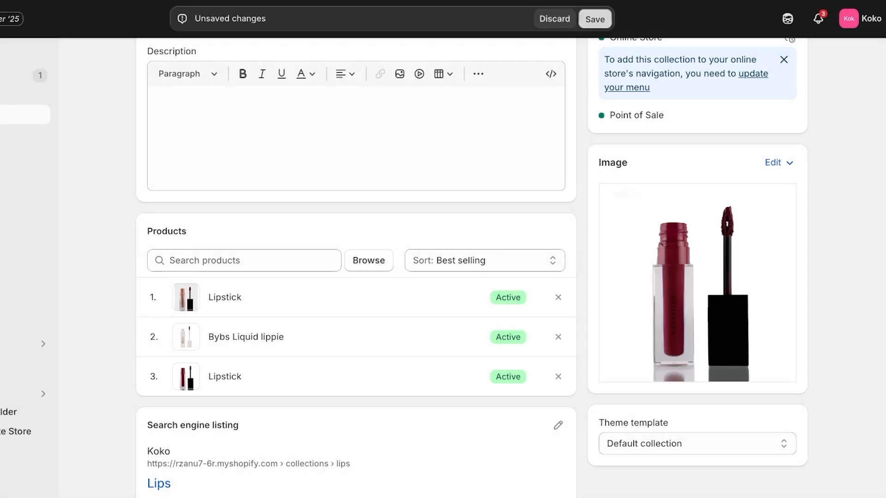
pyautogui.click(595, 19)
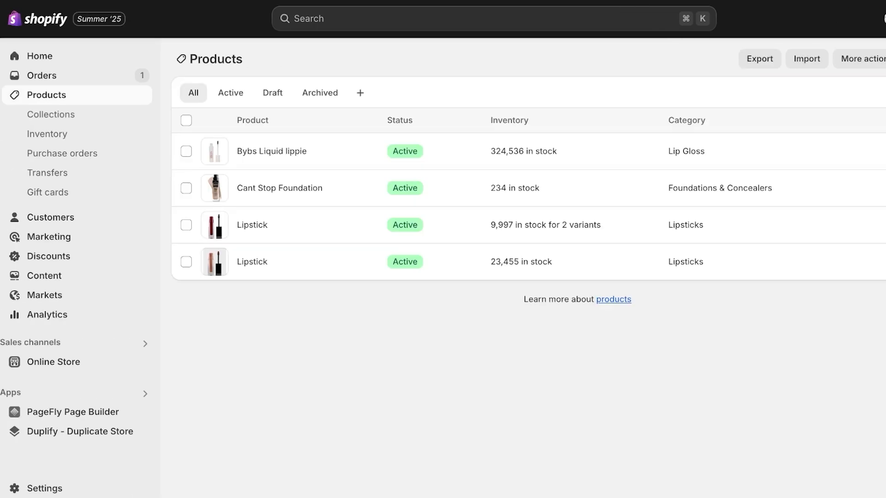
# Return to the collections list and start another collection titled "Eyes".
pyautogui.click(51, 115)
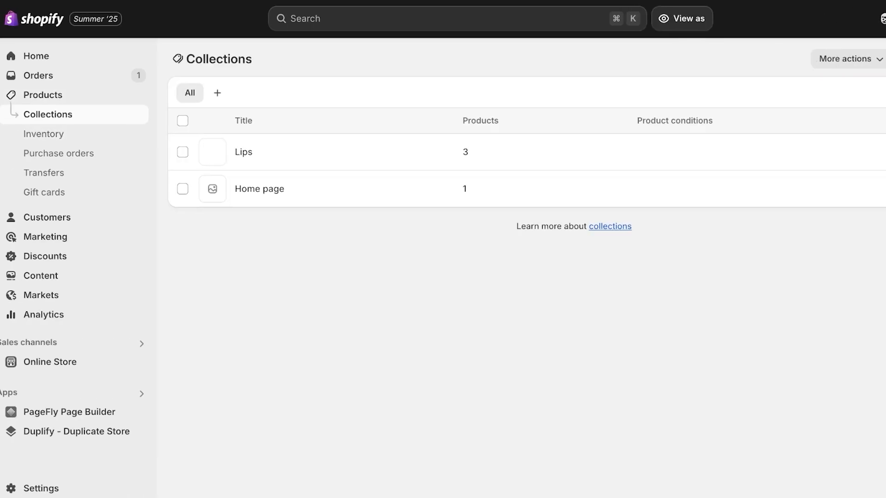
pyautogui.click(842, 59)
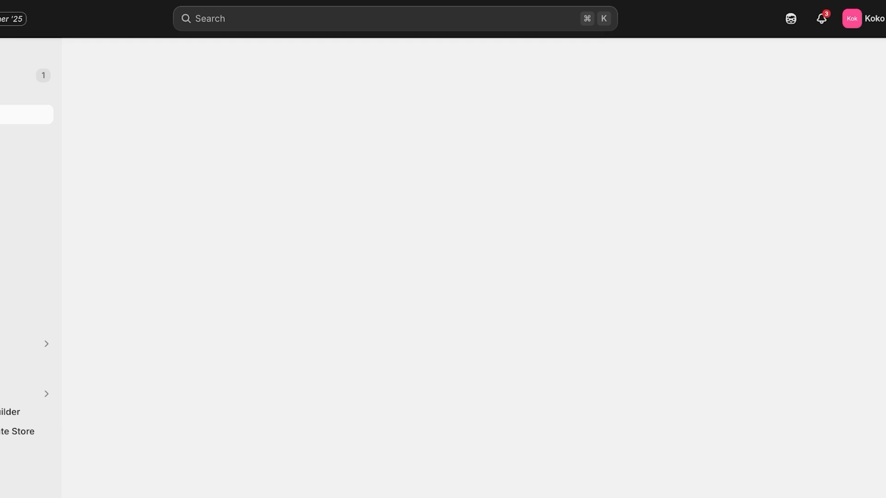
pyautogui.write('Eyes')
pyautogui.press('Tab')
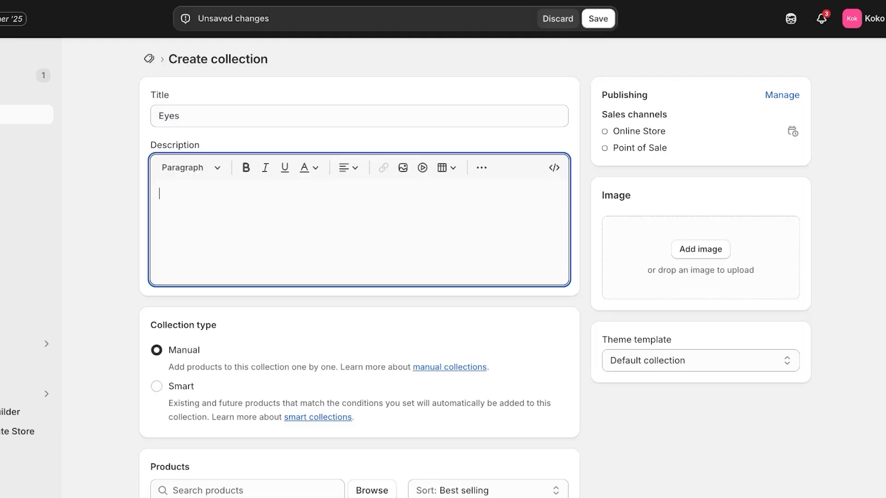
# Add only the eyeshadow product to the Eyes collection and save it.
pyautogui.scroll(-6, 372, 200)
pyautogui.click(372, 200)
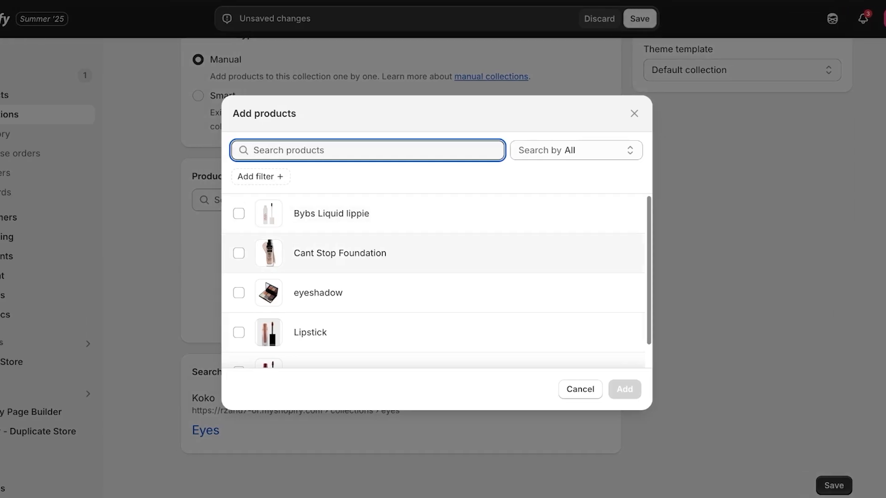
pyautogui.click(239, 333)
pyautogui.click(238, 293)
pyautogui.click(238, 332)
pyautogui.scroll(-1, 239, 332)
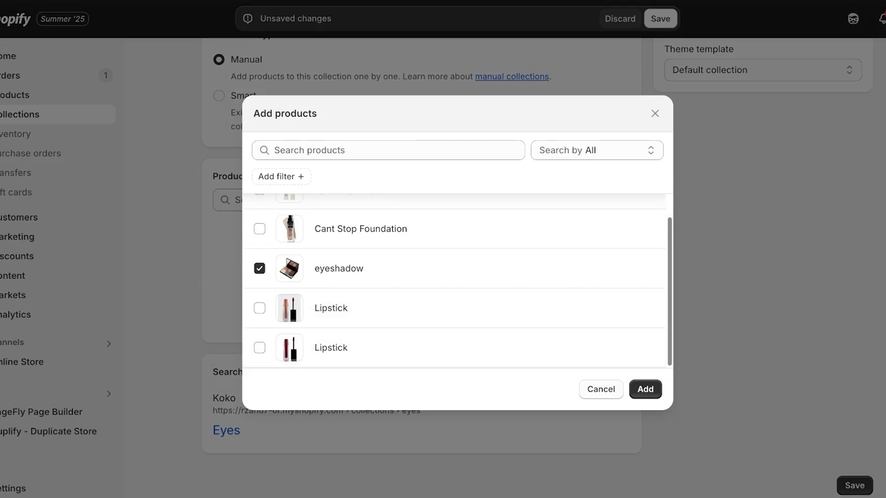
pyautogui.click(645, 390)
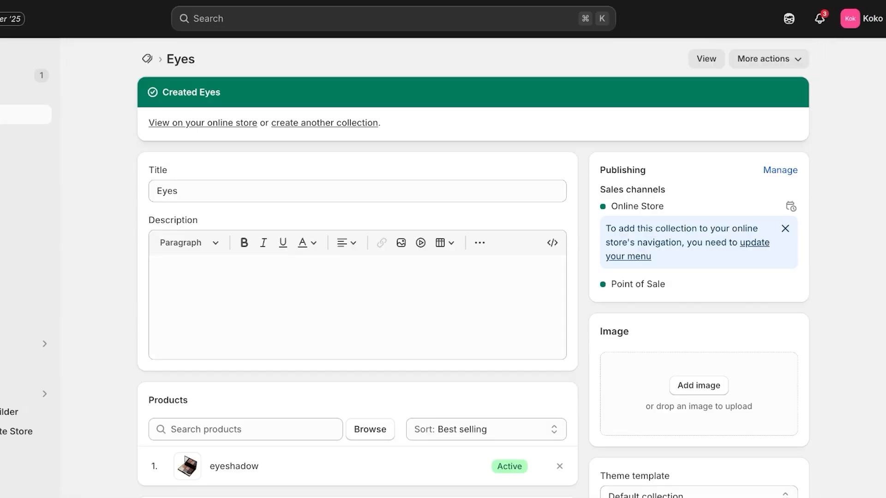
# Start another new collection titled "Face".
pyautogui.click(324, 123)
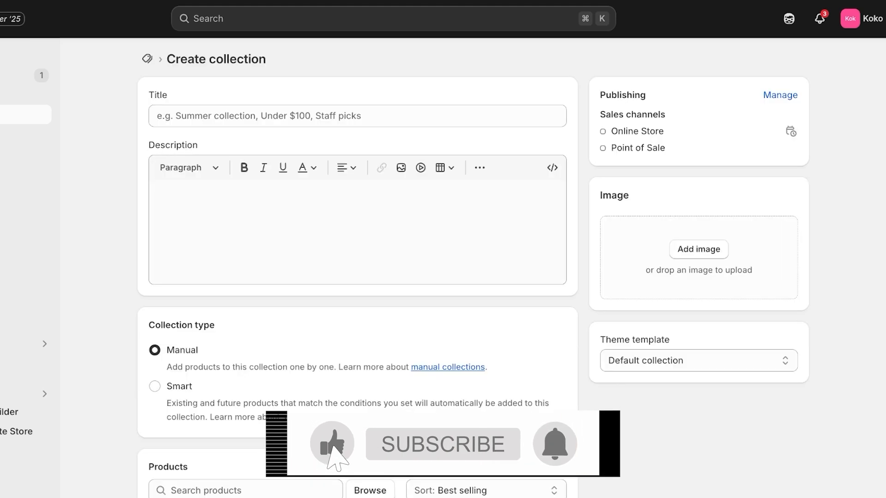
pyautogui.click(258, 116)
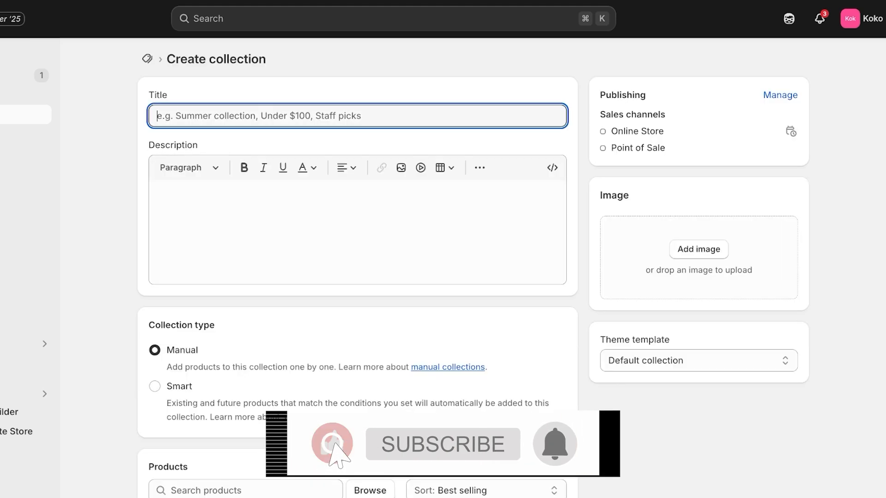
pyautogui.write('Face')
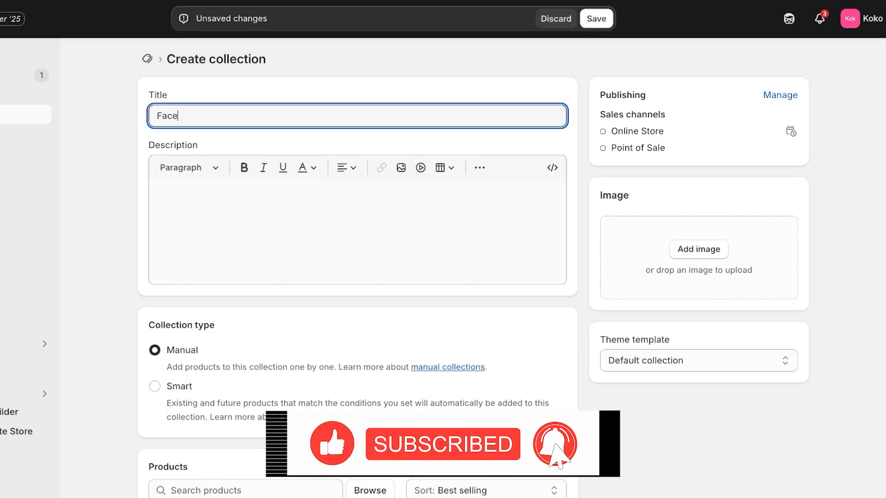
# Add Cant Stop Foundation to the Face collection and save it.
pyautogui.click(357, 230)
pyautogui.scroll(-2, 357, 231)
pyautogui.click(371, 419)
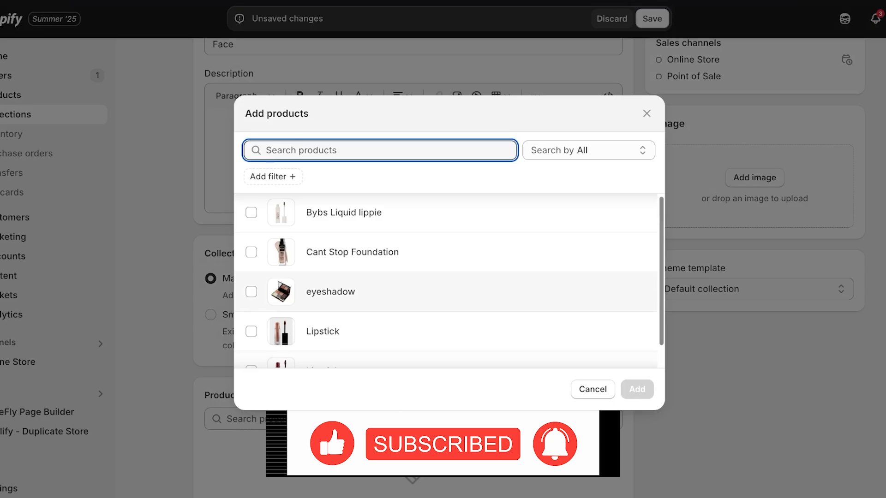
pyautogui.scroll(-1, 397, 280)
pyautogui.scroll(1, 397, 241)
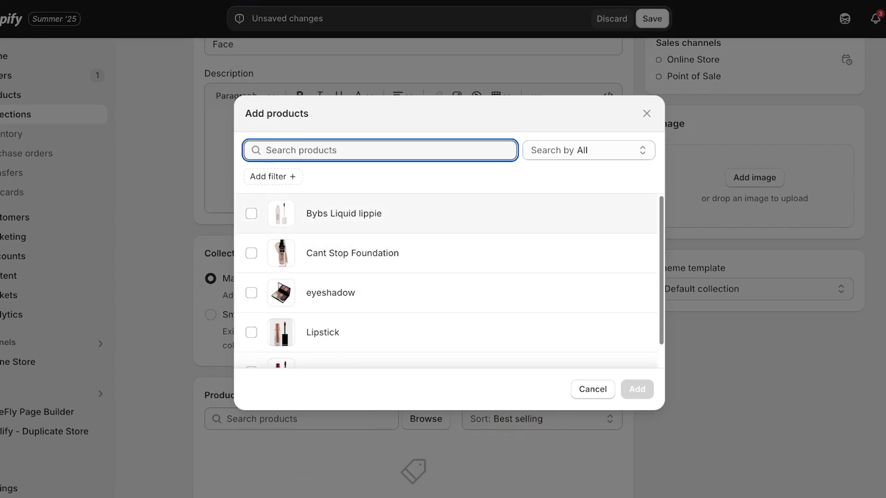
pyautogui.click(251, 253)
pyautogui.click(636, 389)
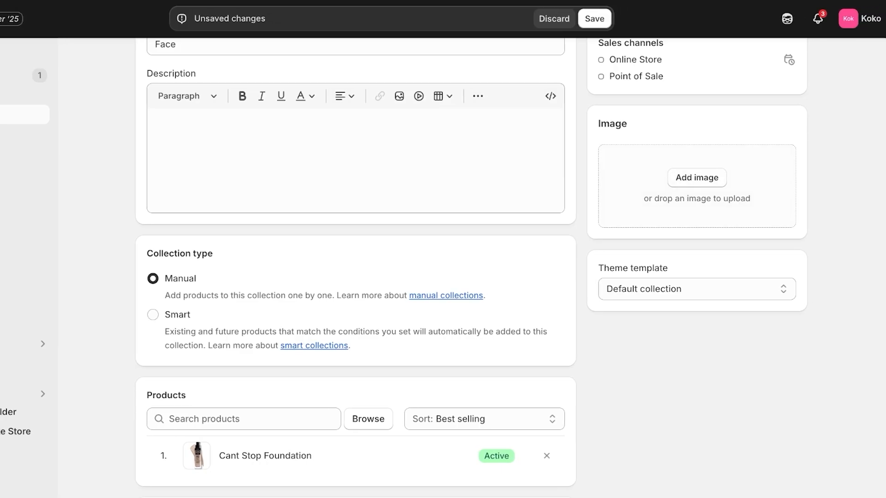
pyautogui.click(594, 19)
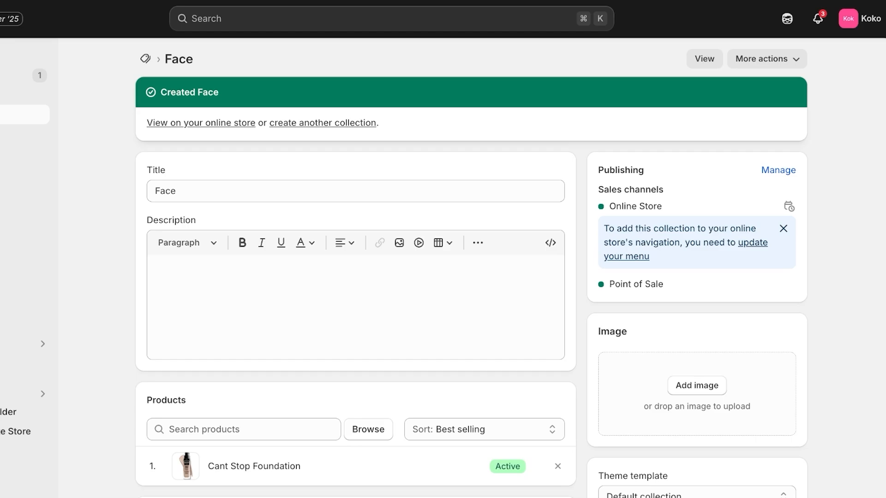
# Preview the online store, looking through the home page and the product catalog.
pyautogui.click(40, 362)
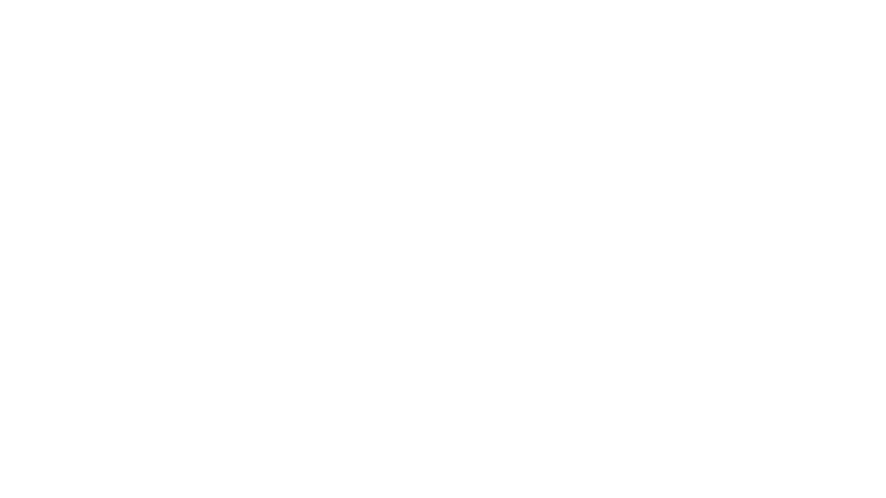
pyautogui.scroll(-15, 364, 142)
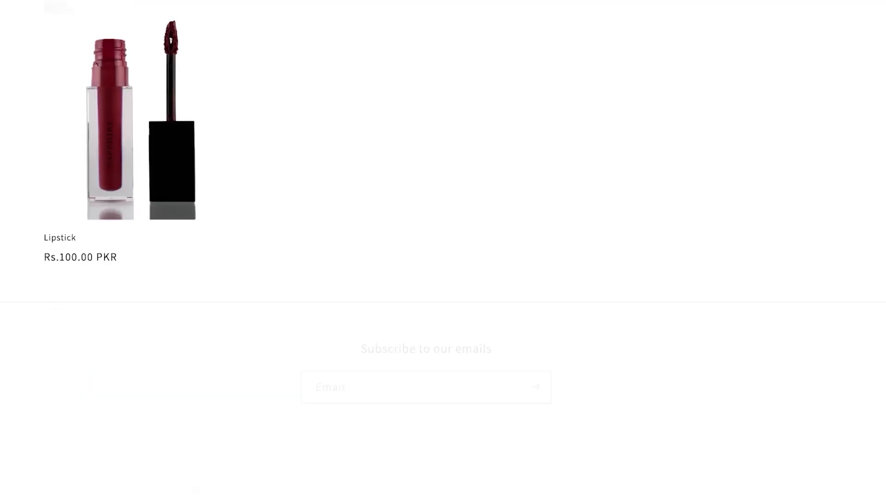
pyautogui.scroll(15, 443, 250)
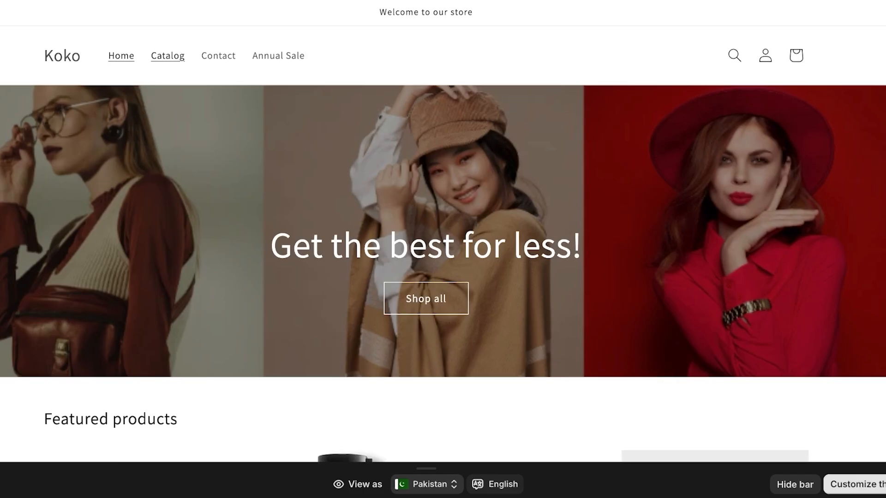
pyautogui.click(167, 55)
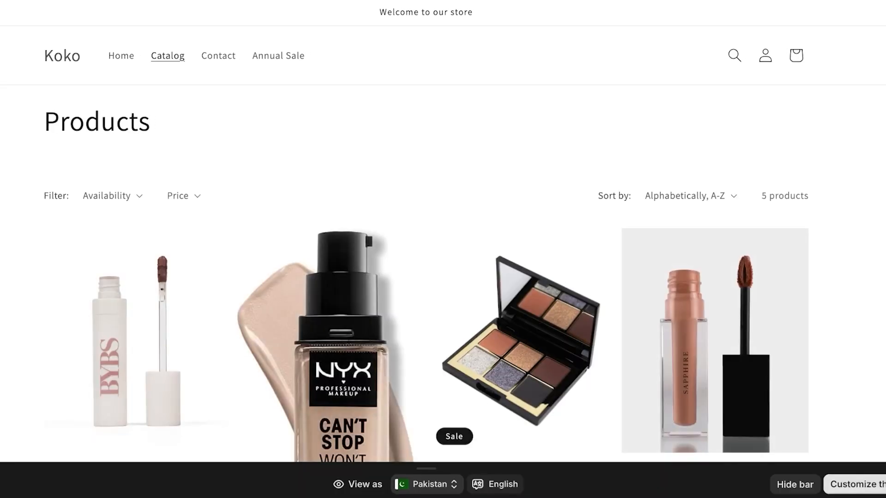
pyautogui.scroll(-10, 364, 230)
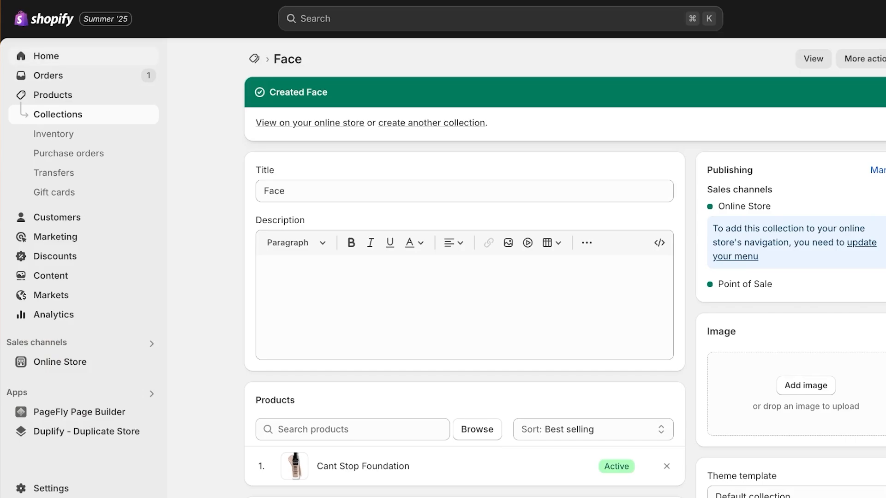
# Open the store's Main menu for editing and remove the Annual Sale item.
pyautogui.click(46, 55)
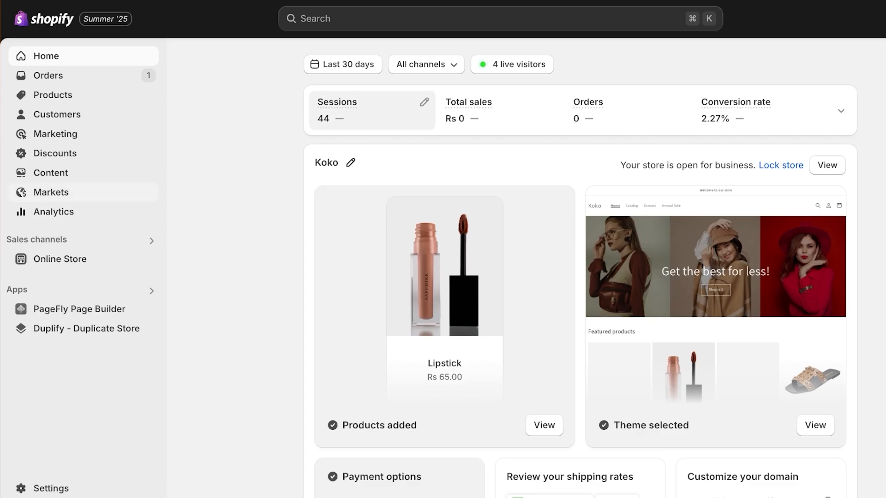
pyautogui.click(50, 172)
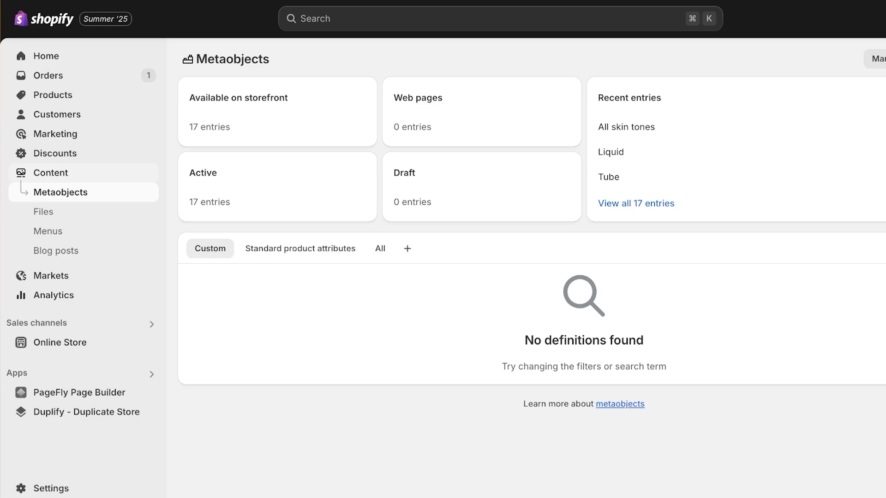
pyautogui.click(48, 231)
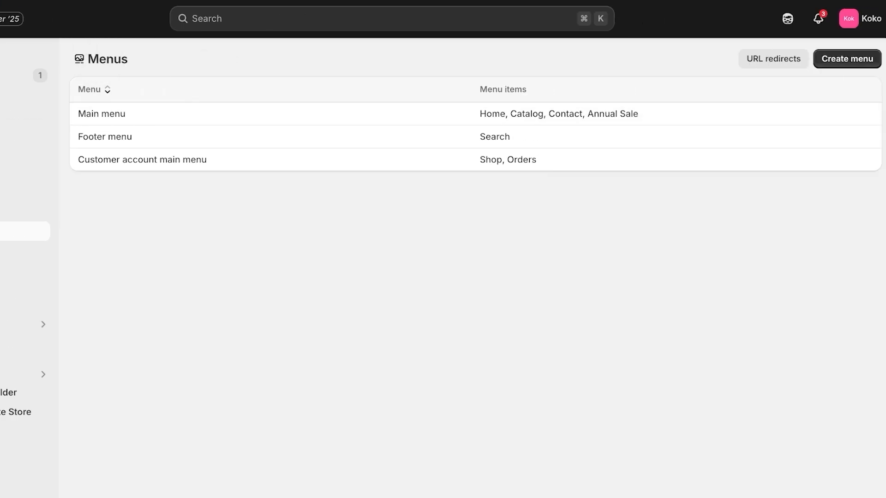
pyautogui.click(102, 113)
pyautogui.moveTo(475, 326)
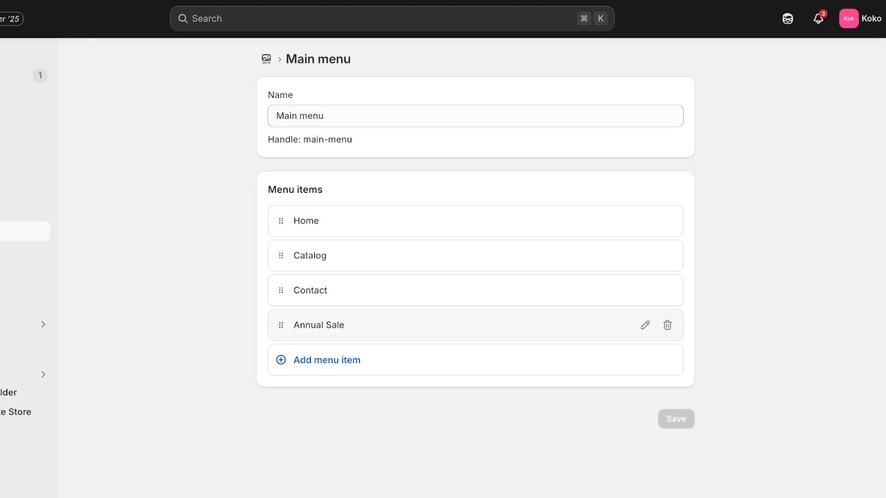
pyautogui.click(667, 325)
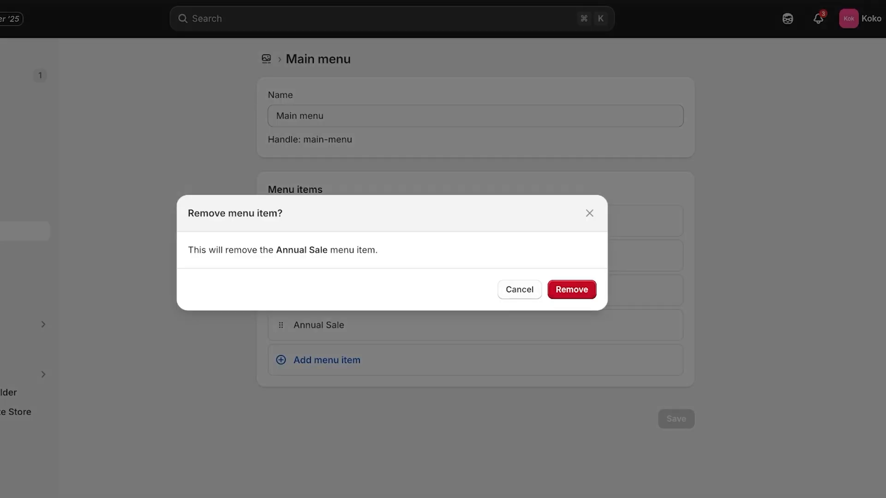
pyautogui.click(572, 289)
# Add a menu item that links to the Eyes collection.
pyautogui.click(327, 325)
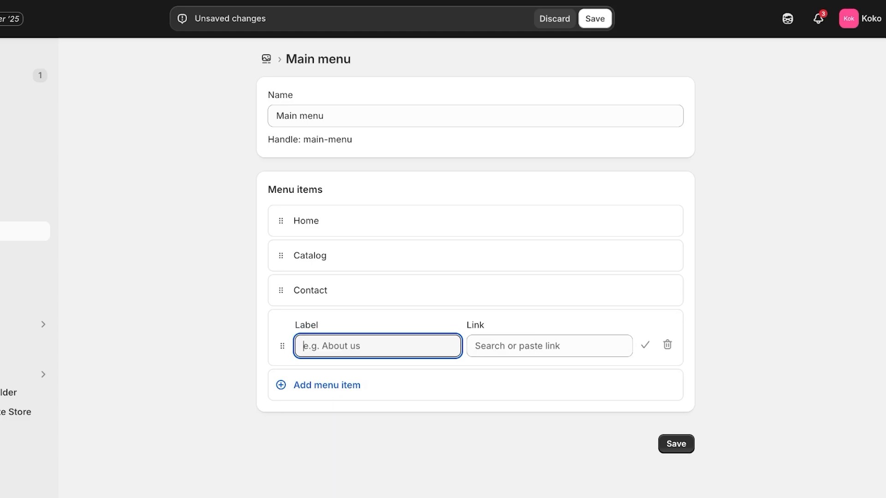
pyautogui.click(549, 346)
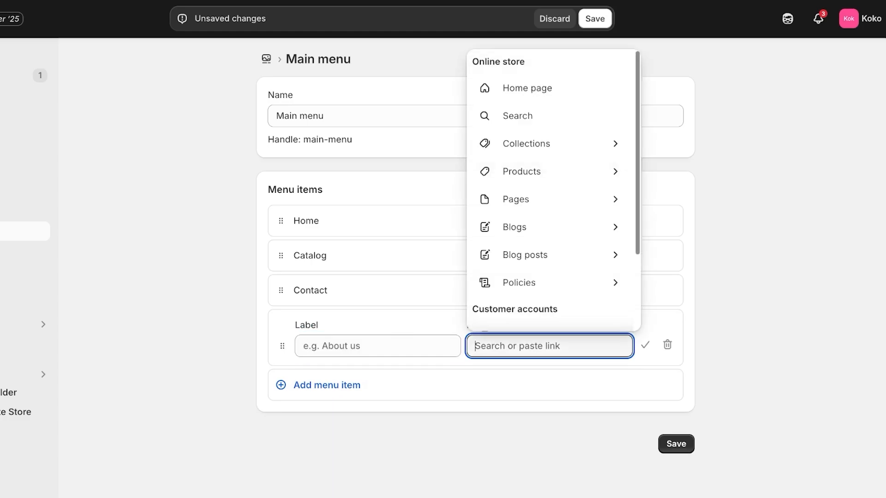
pyautogui.click(526, 144)
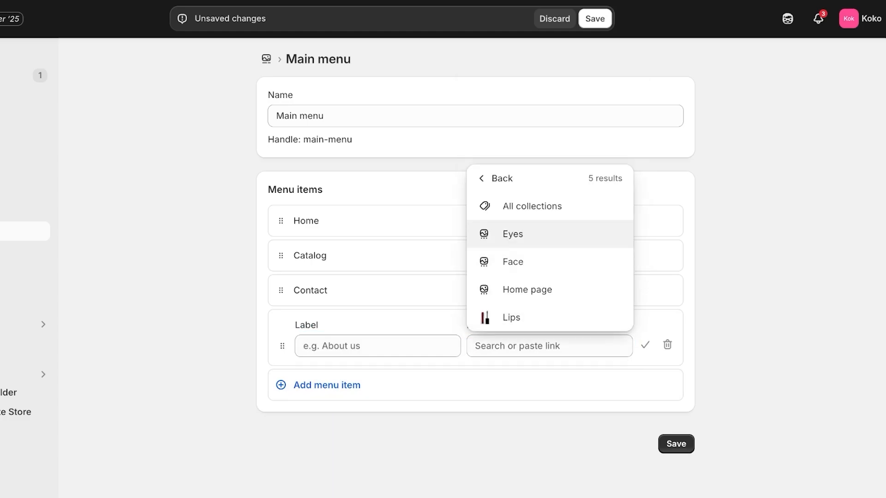
pyautogui.click(512, 234)
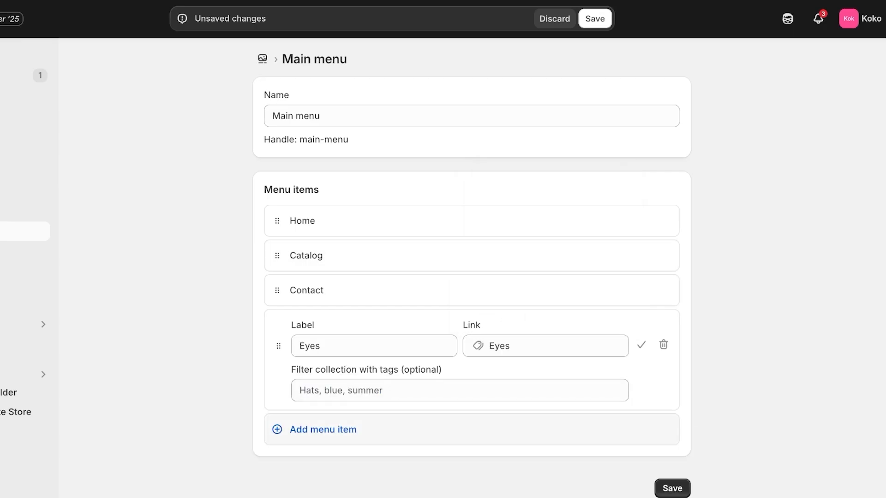
# Add another menu item that links to the Face collection.
pyautogui.click(323, 430)
pyautogui.click(535, 450)
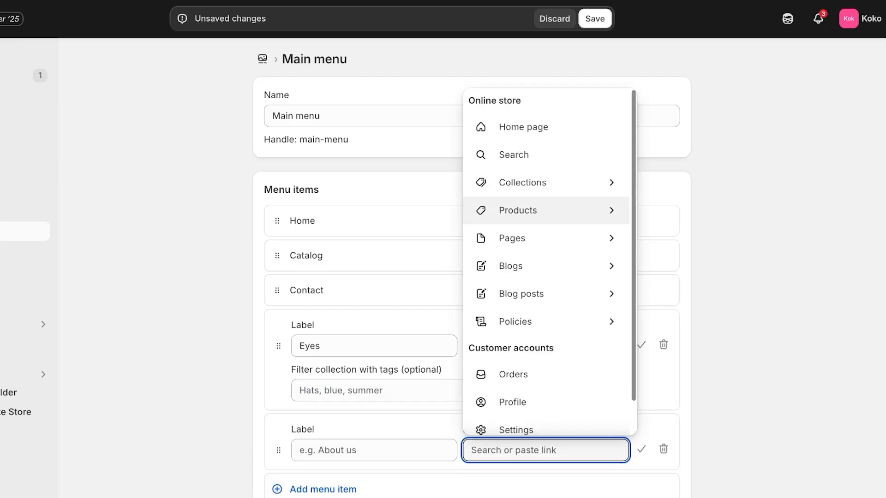
pyautogui.click(527, 182)
pyautogui.scroll(-2, 526, 415)
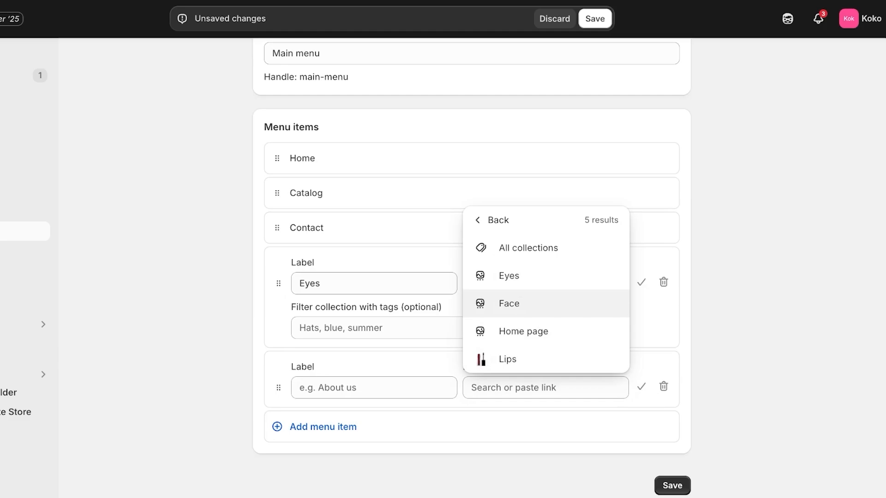
pyautogui.click(503, 302)
# Add a third collection menu item that links to the Lips collection.
pyautogui.click(323, 471)
pyautogui.scroll(-2, 416, 443)
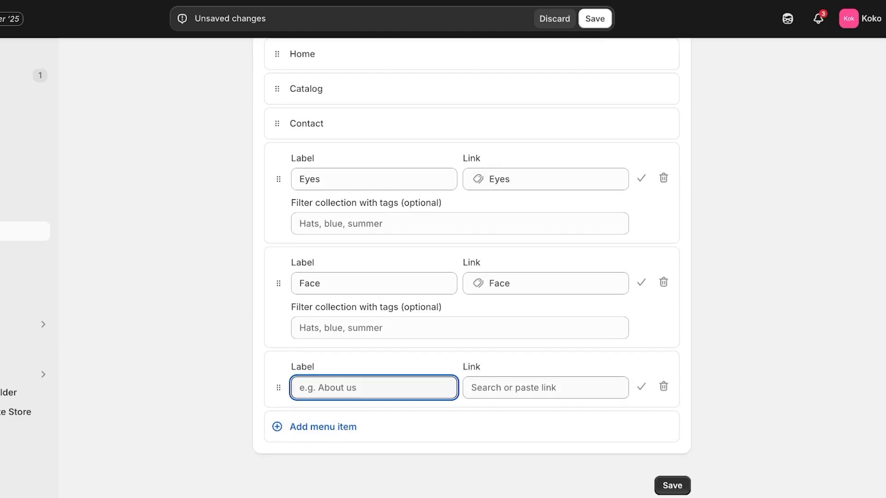
pyautogui.click(530, 388)
pyautogui.click(523, 143)
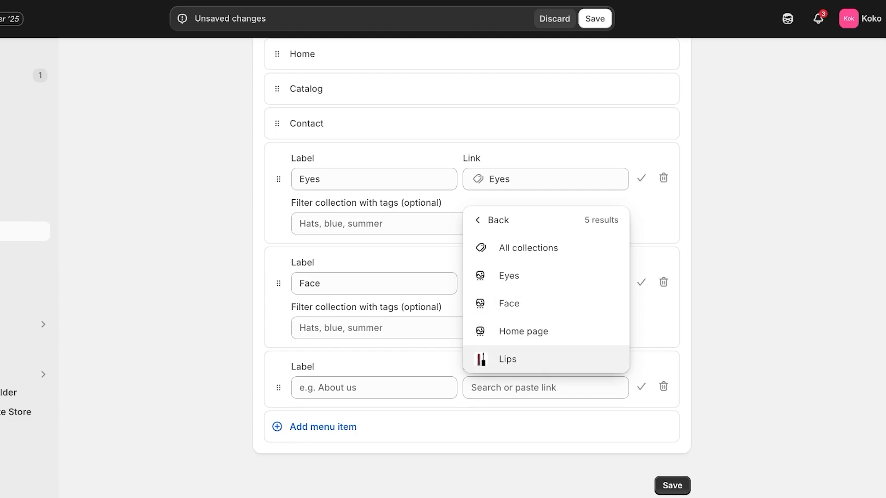
pyautogui.click(507, 360)
# Rename the Catalog menu item to "Shop" and accept the new label.
pyautogui.scroll(1, 461, 152)
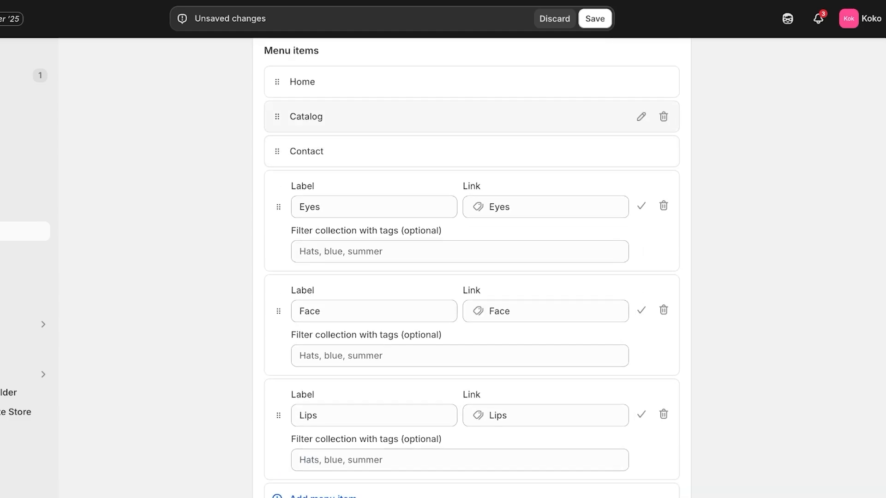
pyautogui.click(641, 116)
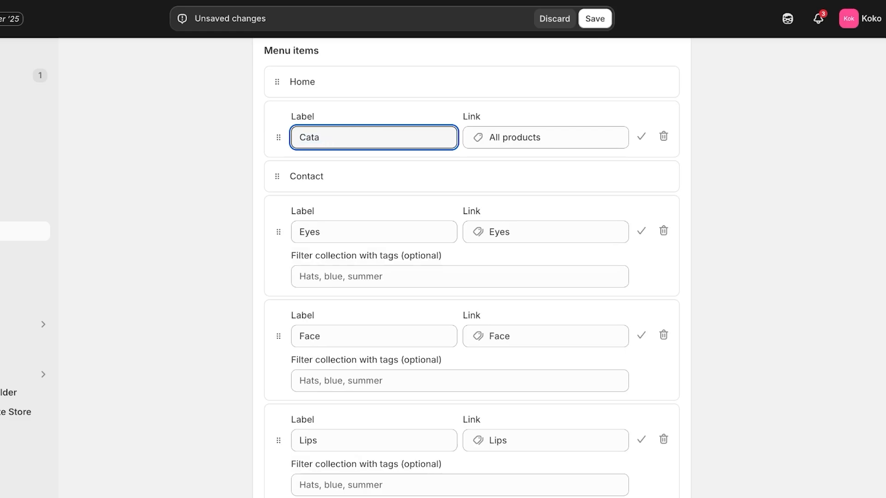
pyautogui.press('BackSpace')
pyautogui.press('BackSpace')
pyautogui.press('BackSpace')
pyautogui.press('BackSpace')
pyautogui.write('F')
pyautogui.press('BackSpace')
pyautogui.write('Shop')
pyautogui.click(641, 137)
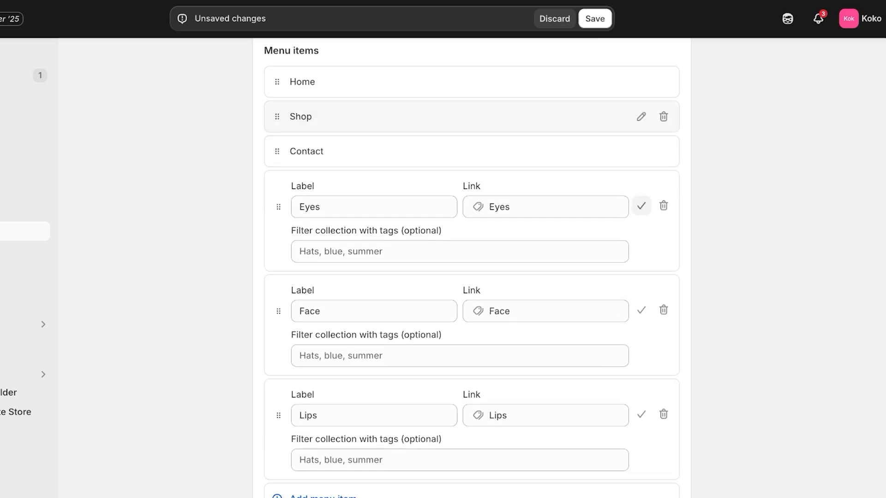
# Accept the new Eyes, Face and Lips menu items so their entries collapse.
pyautogui.click(642, 206)
pyautogui.click(642, 240)
pyautogui.click(642, 343)
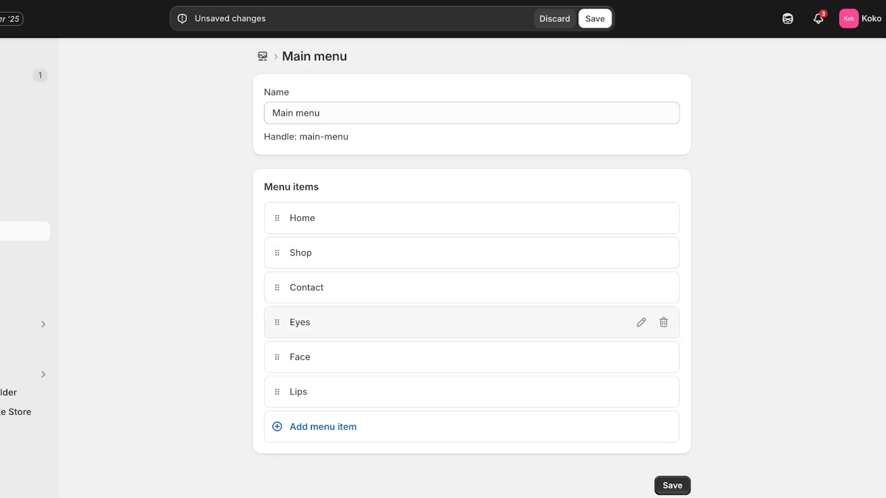
# Move Contact to the end of the main menu and nest Eyes under Shop.
pyautogui.moveTo(277, 322); pyautogui.dragTo(289, 290)
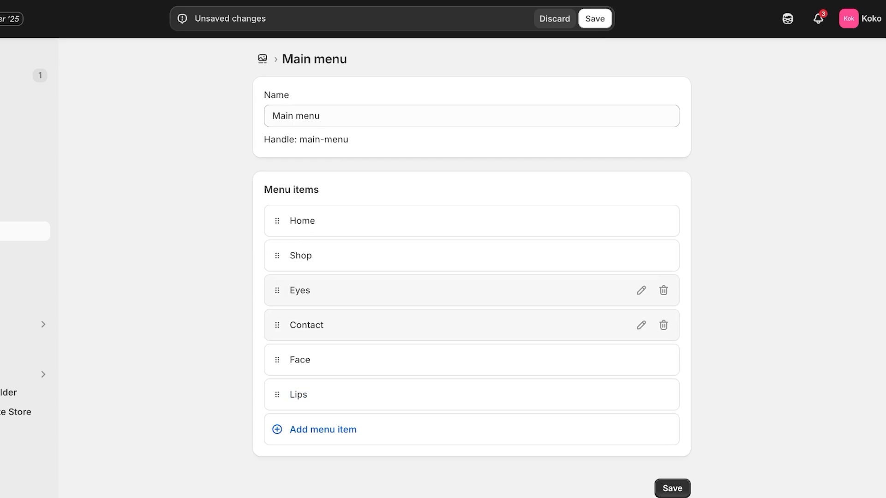
pyautogui.moveTo(281, 325); pyautogui.dragTo(288, 377)
pyautogui.moveTo(281, 290); pyautogui.dragTo(295, 280)
# Nest the Face and Lips menu items under Shop, below Eyes.
pyautogui.scroll(-3, 295, 300)
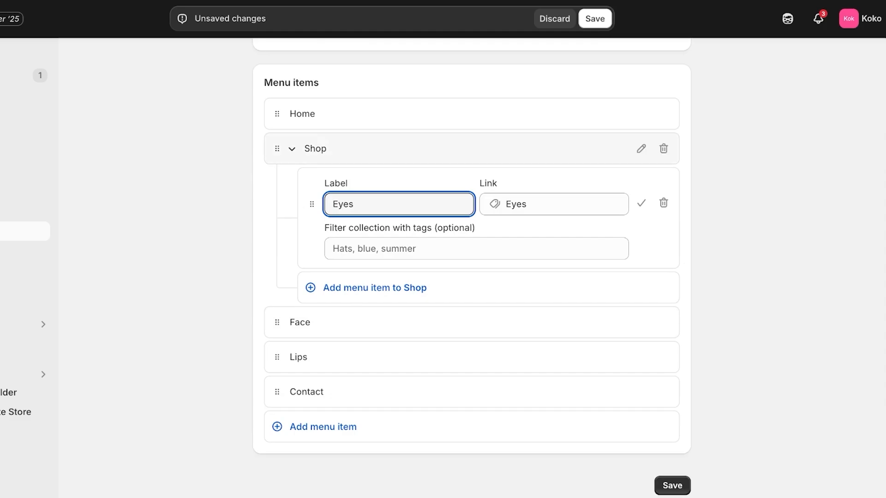
pyautogui.moveTo(277, 323); pyautogui.dragTo(318, 330)
pyautogui.scroll(-3, 317, 331)
pyautogui.moveTo(277, 357)
pyautogui.mouseDown()
pyautogui.moveTo(282, 368)
pyautogui.moveTo(285, 359)
pyautogui.mouseUp()
pyautogui.scroll(3, 285, 358)
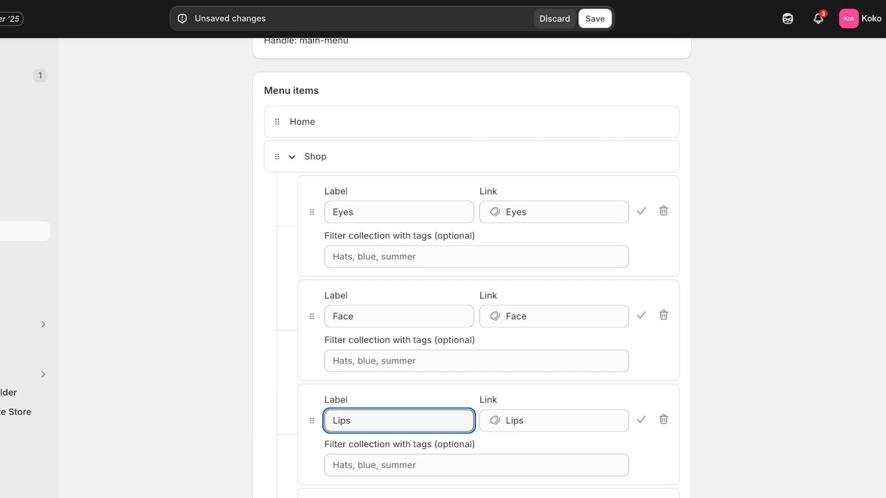
# Accept the nested Eyes, Face and Lips entries, and collapse and re-expand the Shop submenu.
pyautogui.scroll(-1, 471, 267)
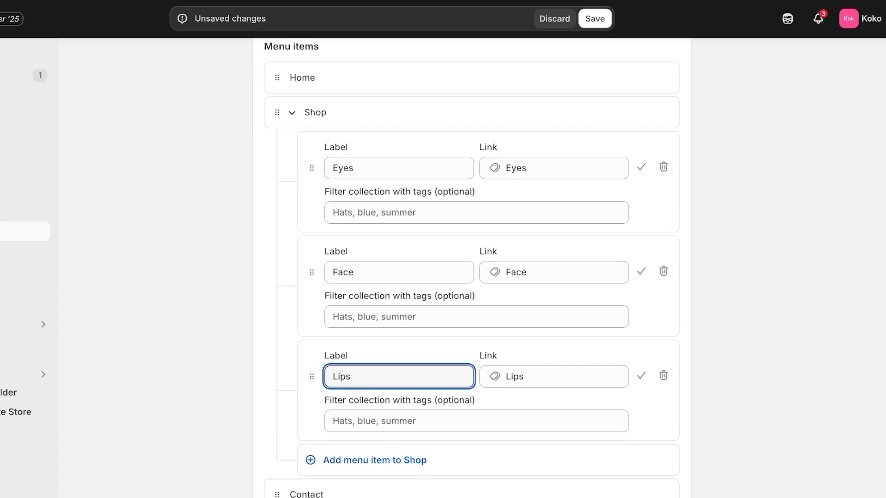
pyautogui.moveTo(312, 377); pyautogui.dragTo(346, 353)
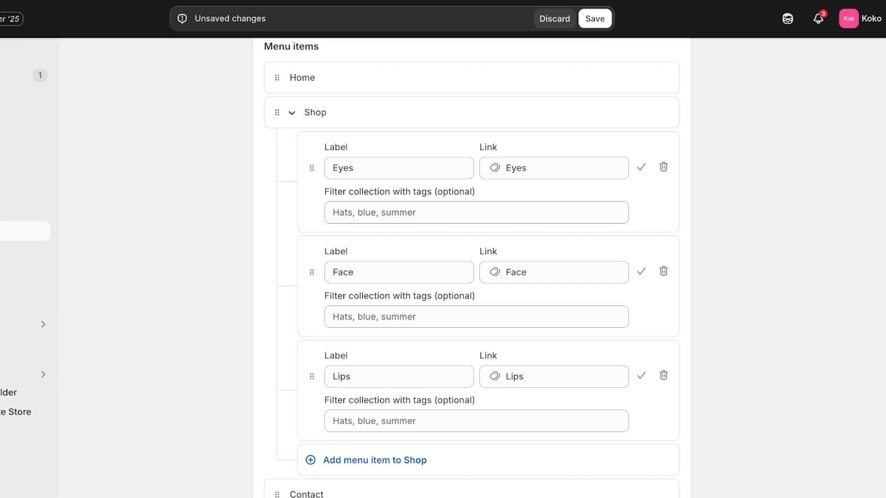
pyautogui.click(642, 167)
pyautogui.click(642, 202)
pyautogui.click(639, 271)
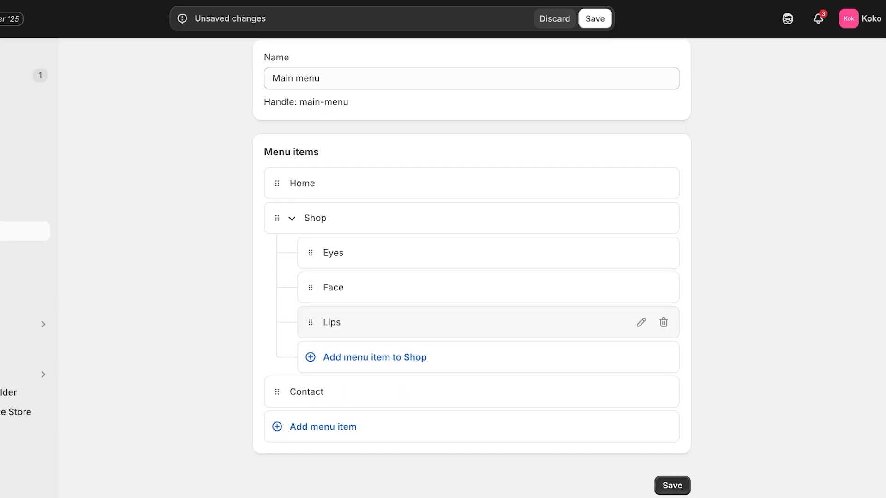
pyautogui.click(291, 217)
pyautogui.click(295, 256)
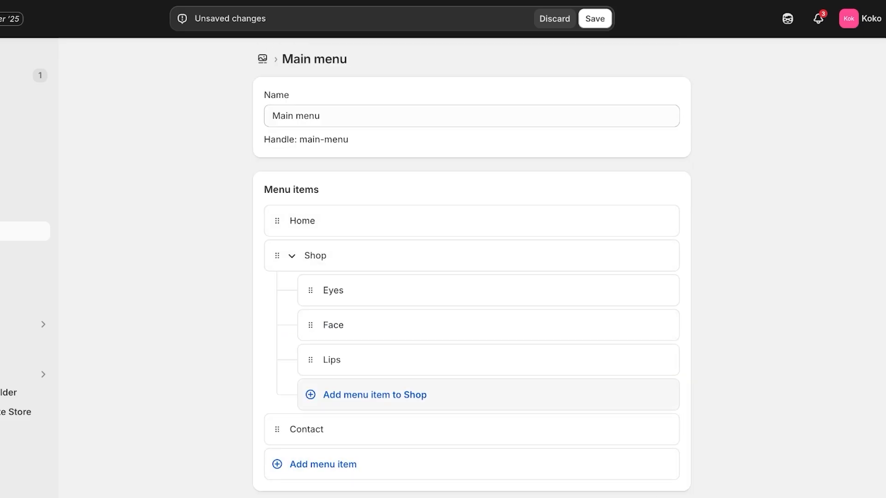
# Add a submenu item under Shop that links to All products, and save the main menu.
pyautogui.click(374, 395)
pyautogui.click(554, 415)
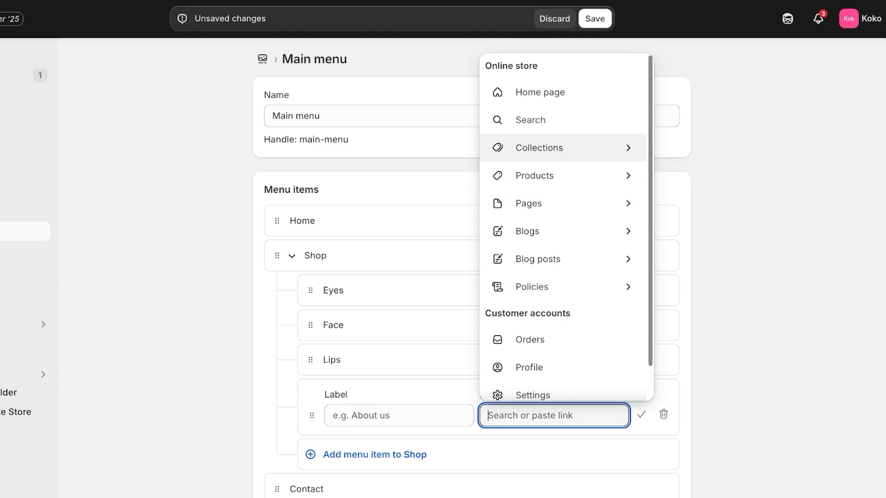
pyautogui.click(535, 175)
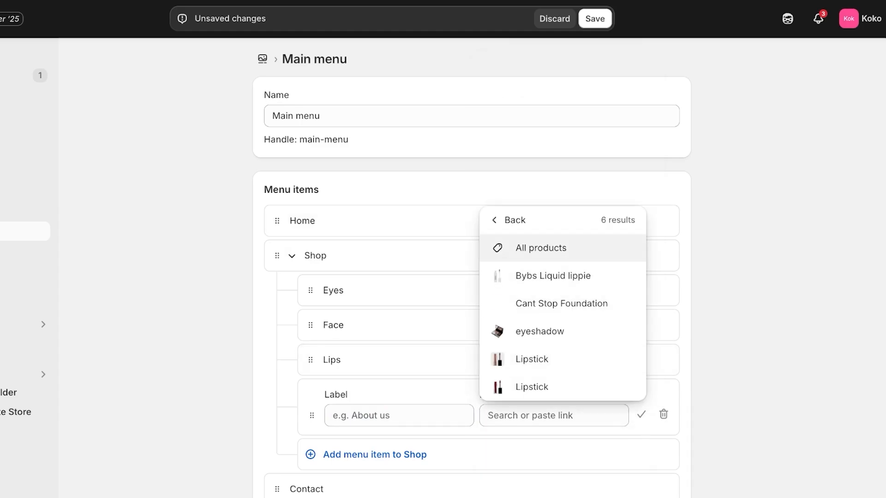
pyautogui.click(541, 248)
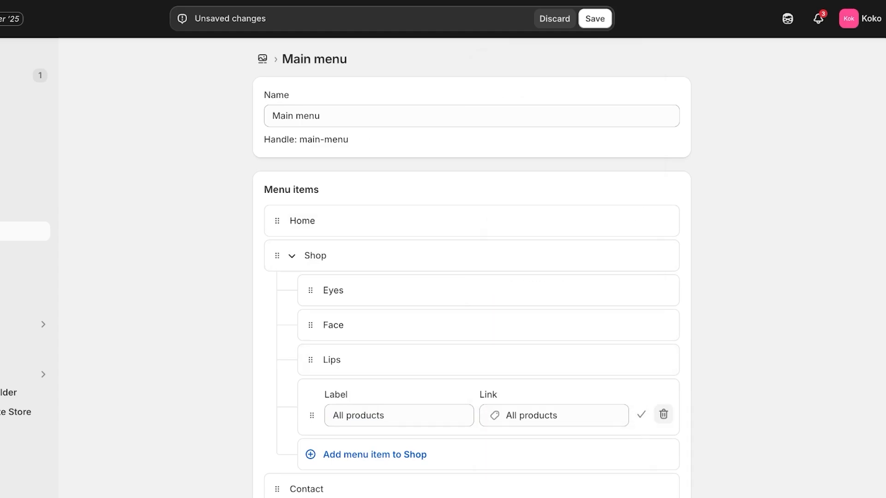
pyautogui.click(641, 414)
pyautogui.click(595, 18)
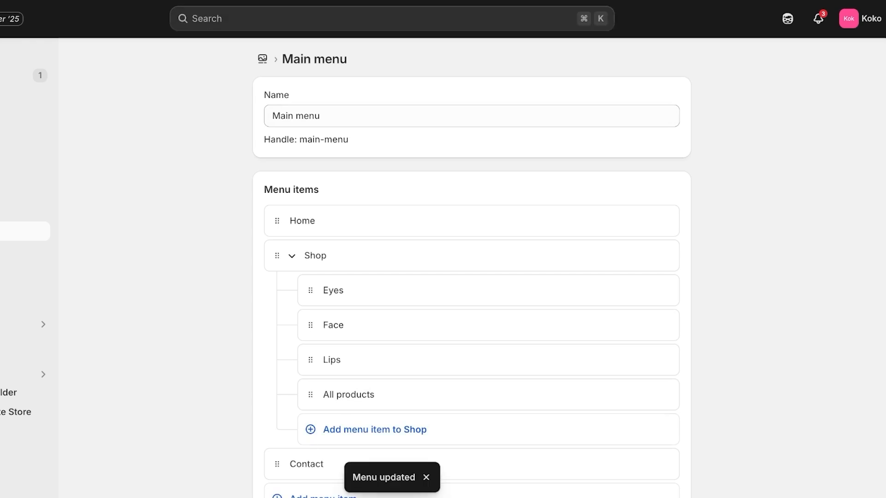
# View the live online store and expand the Shop dropdown in its header to check the submenu links.
pyautogui.click(40, 342)
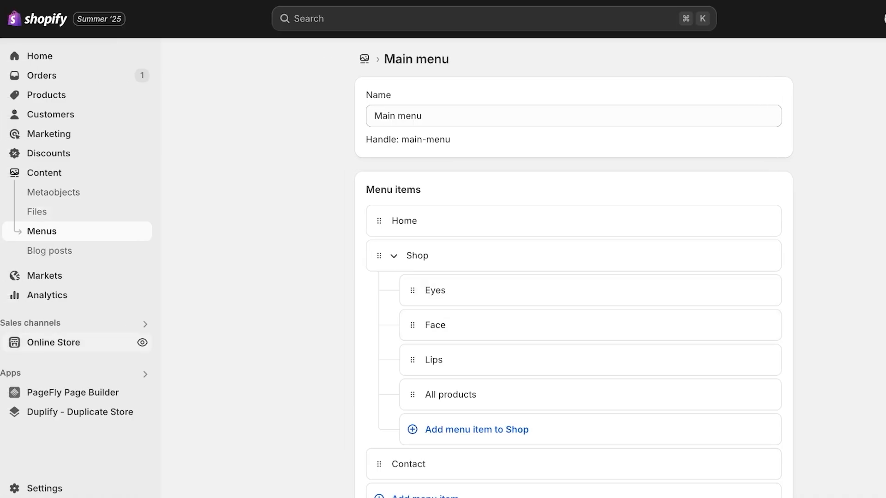
pyautogui.click(53, 342)
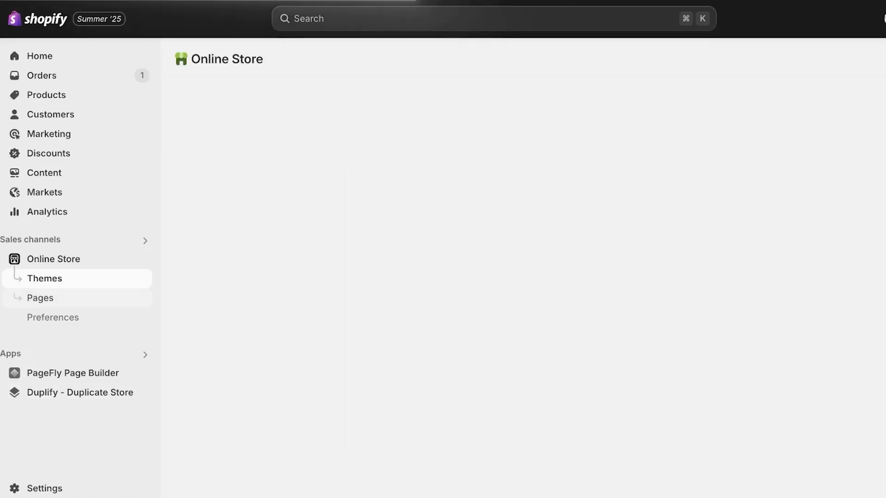
pyautogui.click(142, 260)
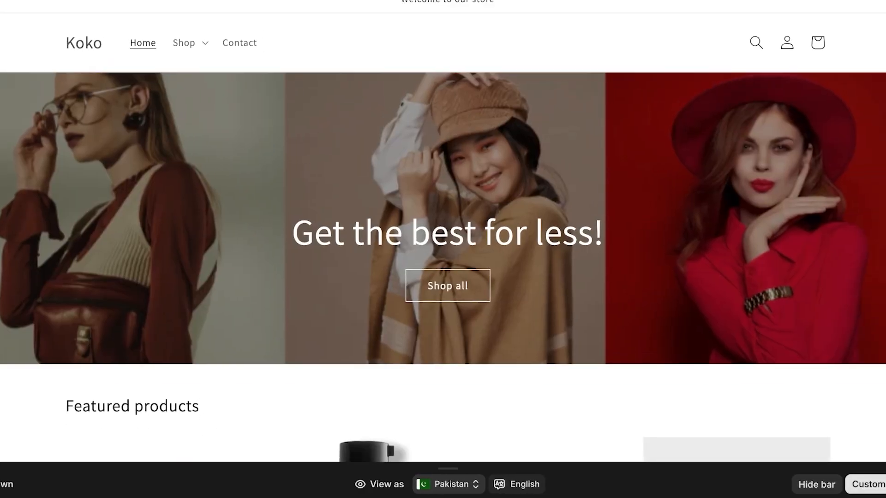
pyautogui.scroll(1, 443, 231)
pyautogui.click(185, 55)
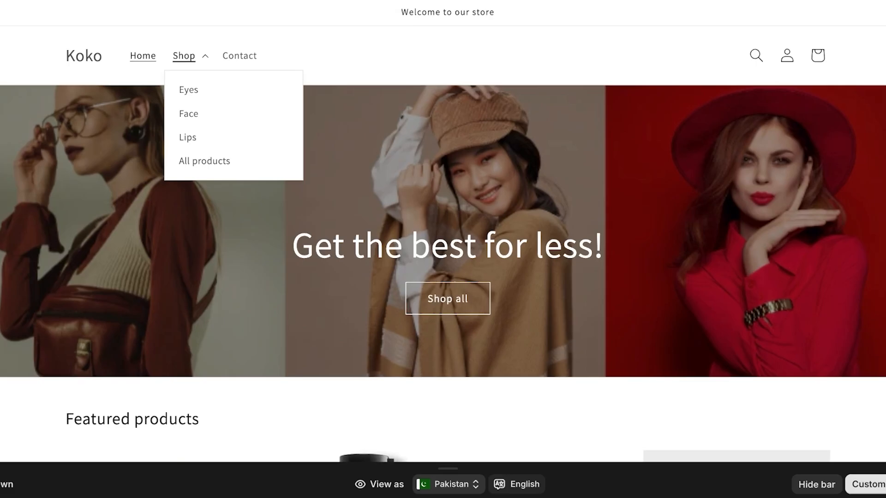
pyautogui.click(185, 55)
pyautogui.click(185, 55)
# Visit the Eyes and Face collection pages through the storefront's Shop dropdown and look over their products.
pyautogui.click(189, 90)
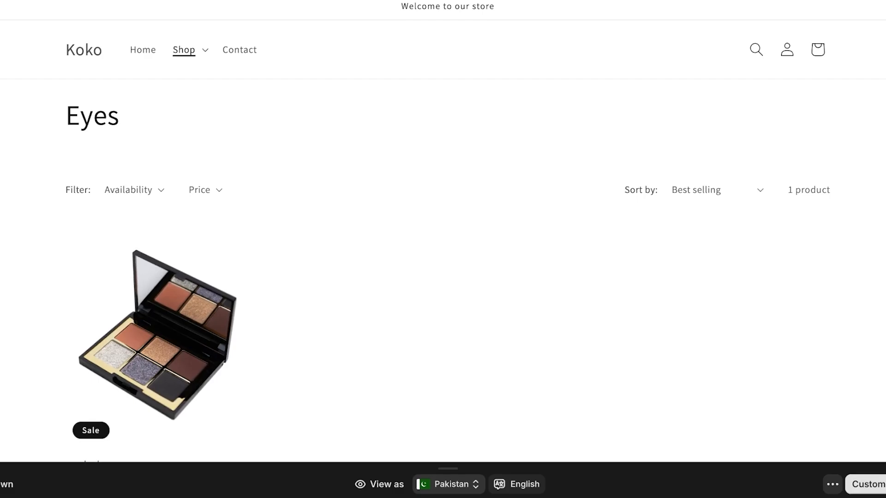
pyautogui.click(185, 50)
pyautogui.click(189, 108)
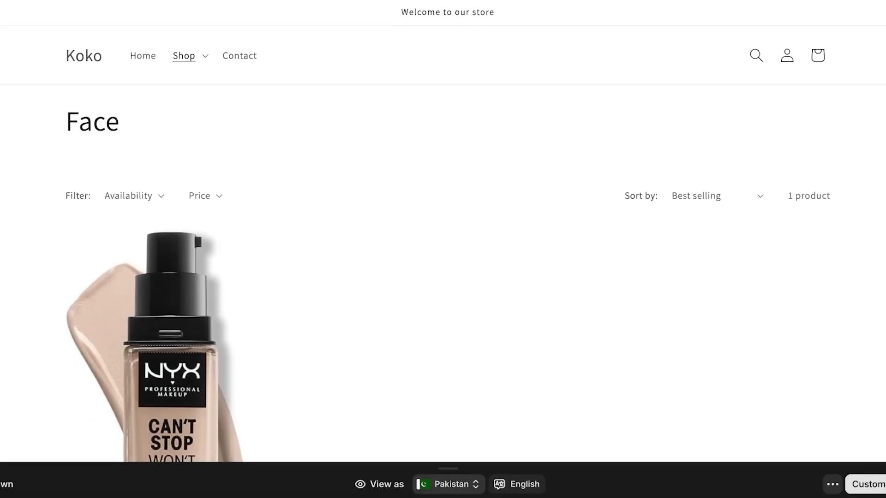
pyautogui.scroll(-6, 193, 230)
pyautogui.scroll(4, 193, 74)
# Visit the Lips collection and All products pages through the Shop dropdown and look over the listed products.
pyautogui.click(189, 29)
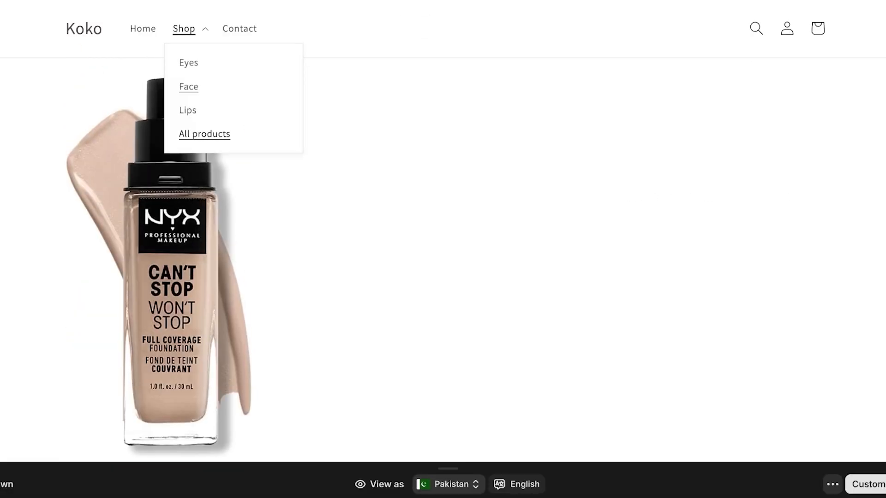
pyautogui.click(187, 110)
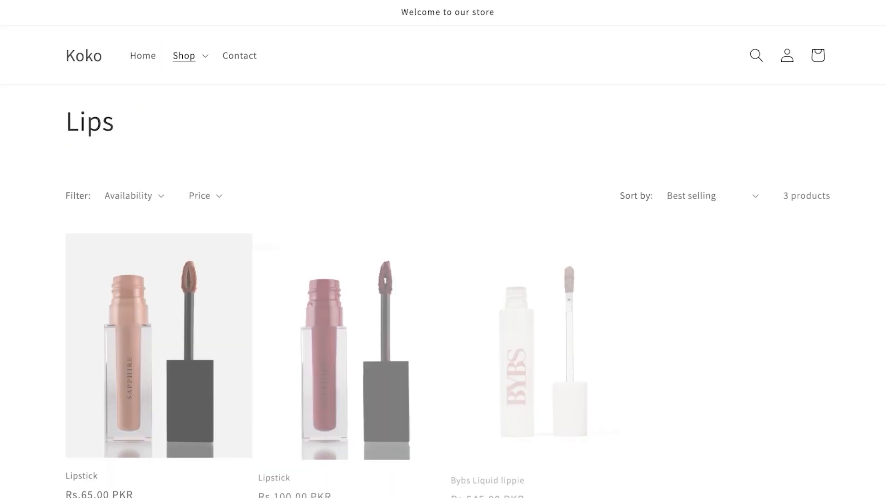
pyautogui.scroll(-3, 512, 332)
pyautogui.scroll(3, 512, 332)
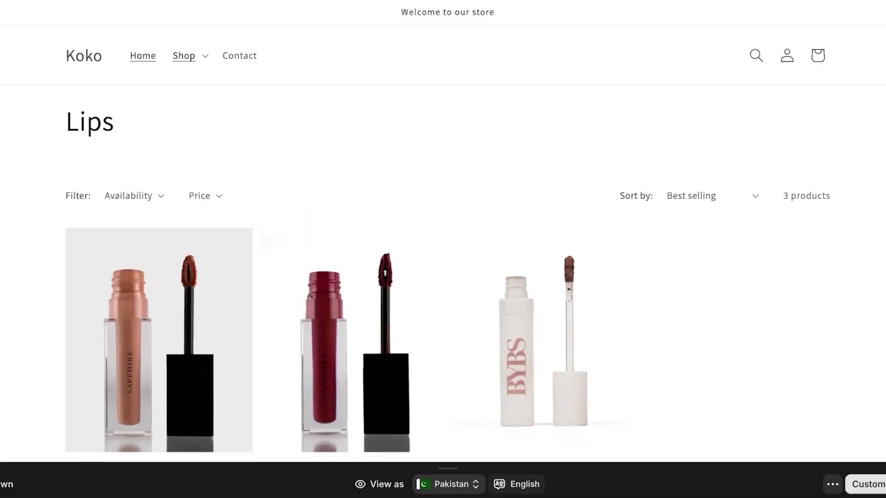
pyautogui.click(186, 56)
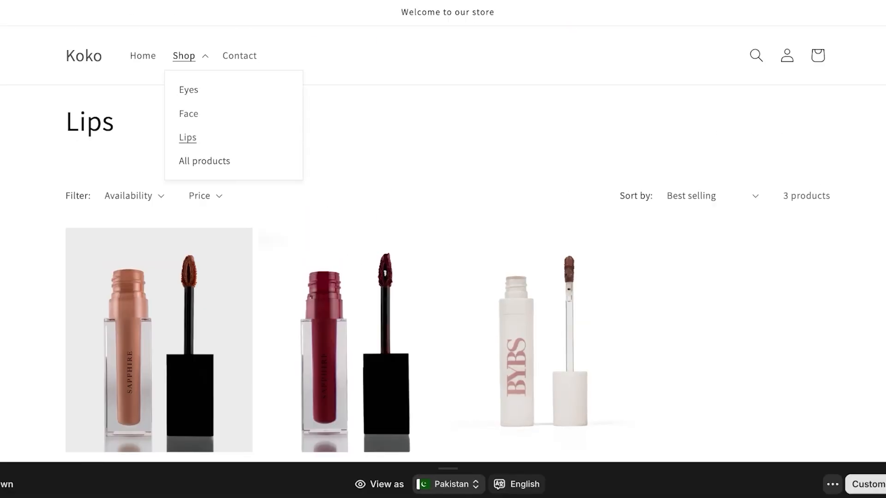
pyautogui.click(205, 161)
pyautogui.scroll(-10, 386, 226)
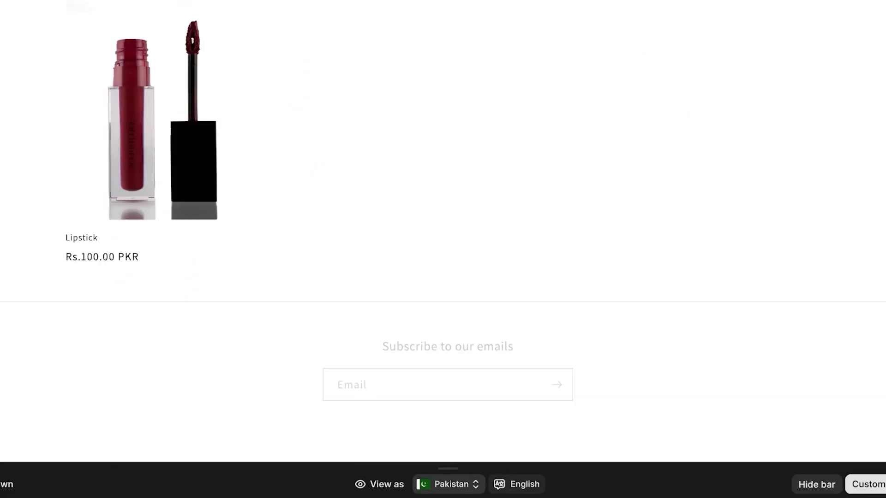
pyautogui.scroll(10, 386, 203)
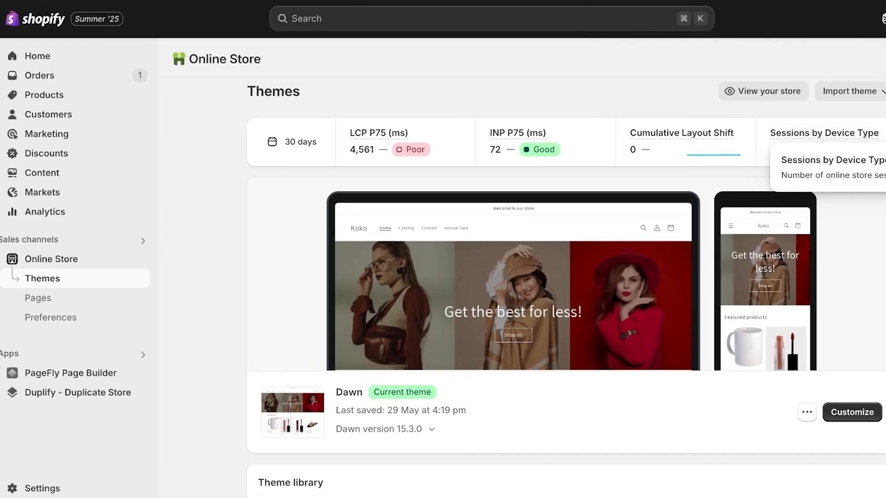
# Return to the store's themes, open the Dawn theme for customization, and try to add an Announcement bar section to the header.
pyautogui.scroll(-5, 571, 277)
pyautogui.scroll(5, 571, 277)
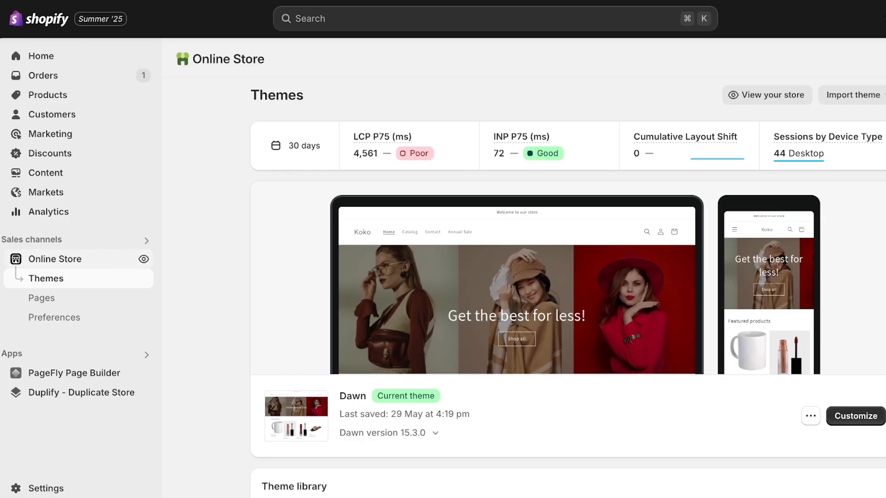
pyautogui.click(856, 416)
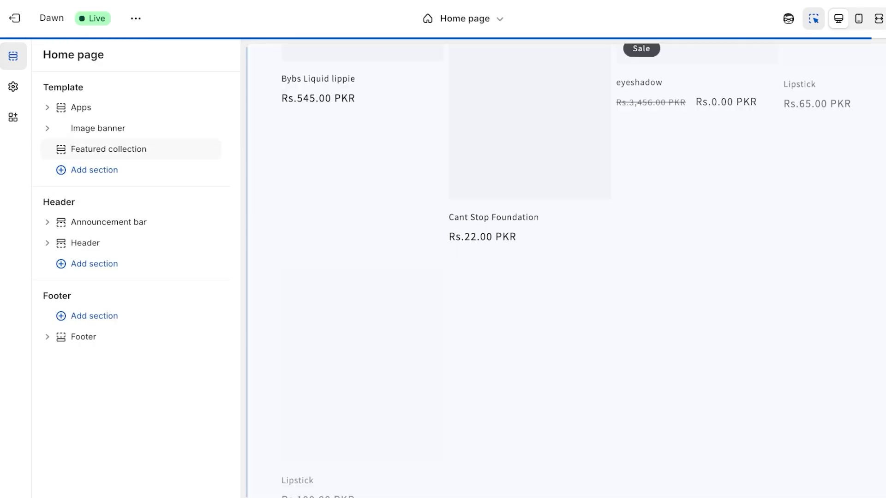
pyautogui.click(94, 264)
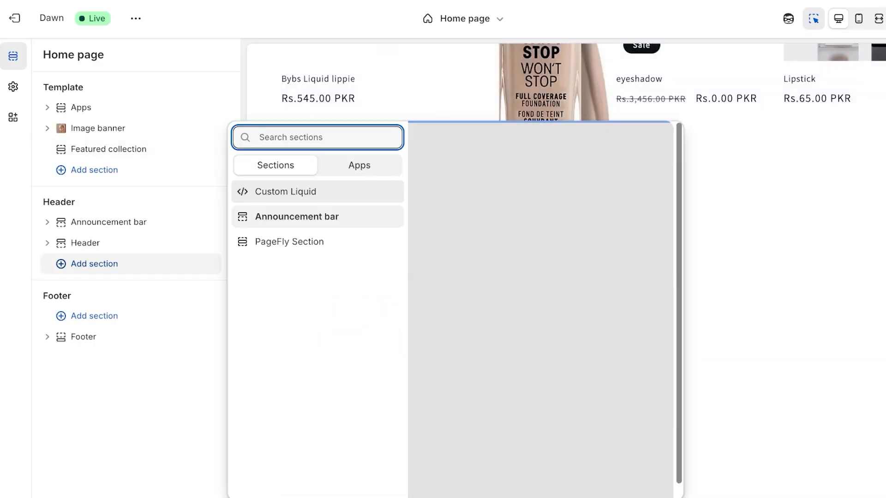
pyautogui.click(296, 216)
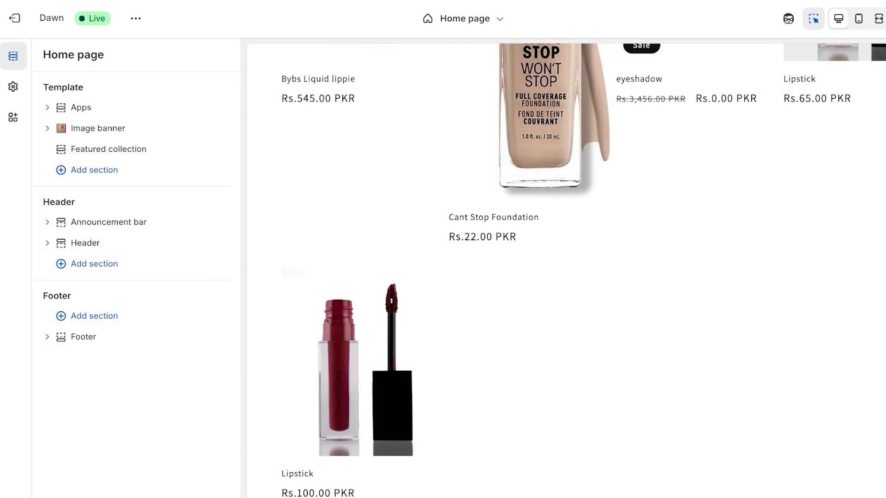
# Add a Featured collection section to the home page template and assign the Lips collection to it.
pyautogui.scroll(-5, 566, 277)
pyautogui.click(613, 296)
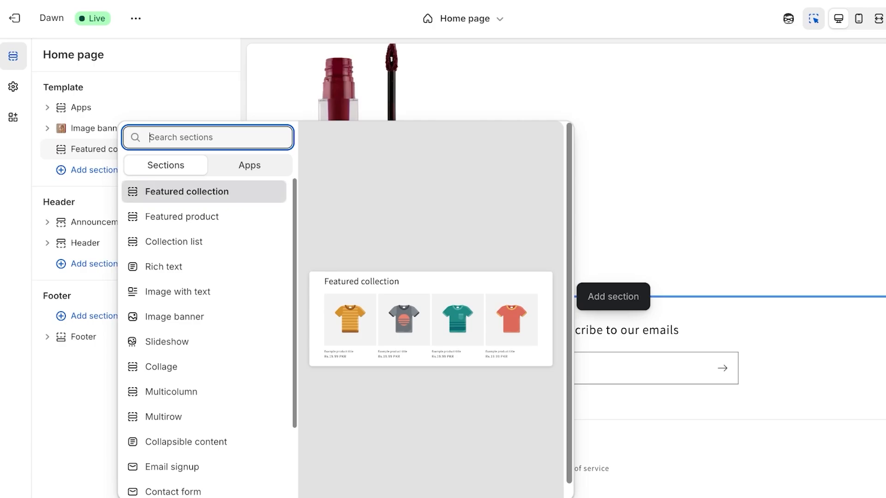
pyautogui.click(187, 191)
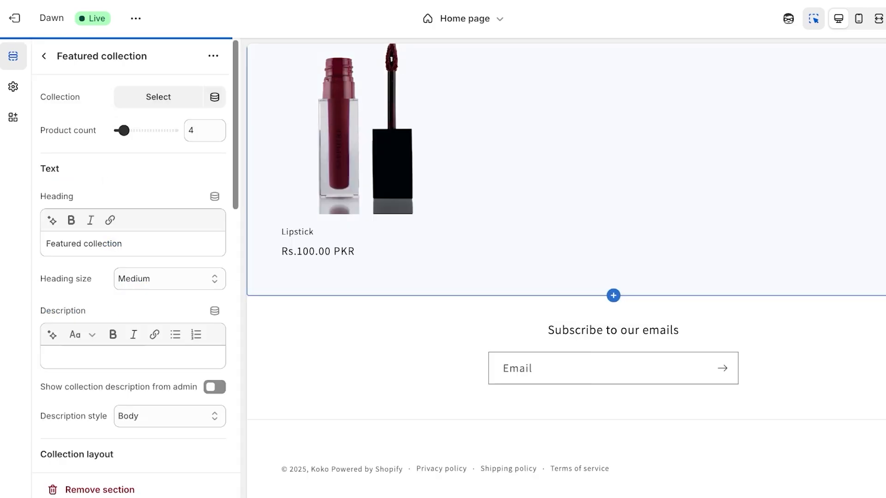
pyautogui.click(158, 97)
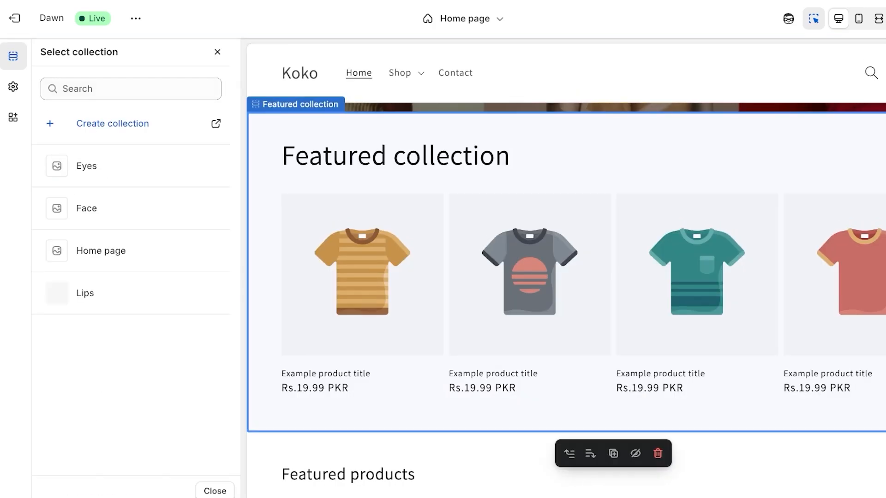
pyautogui.click(139, 293)
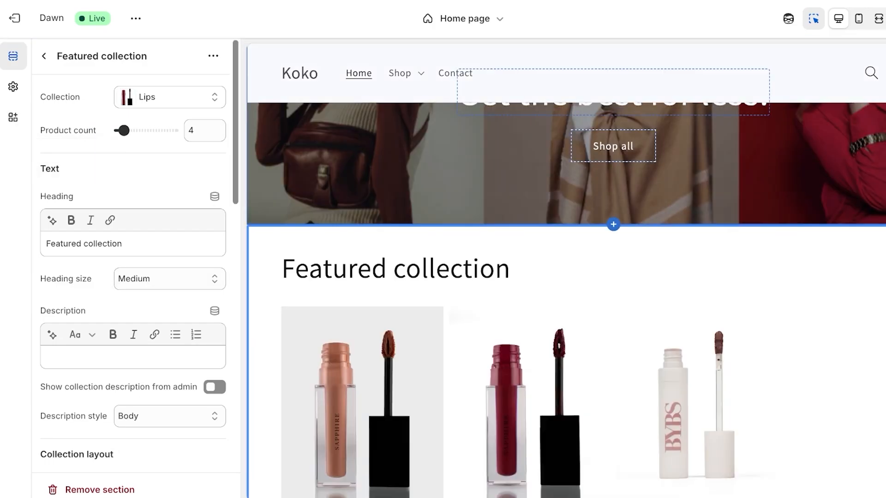
# Change the new Featured collection section's heading to "Try our Lippies!" and save the theme.
pyautogui.click(395, 269)
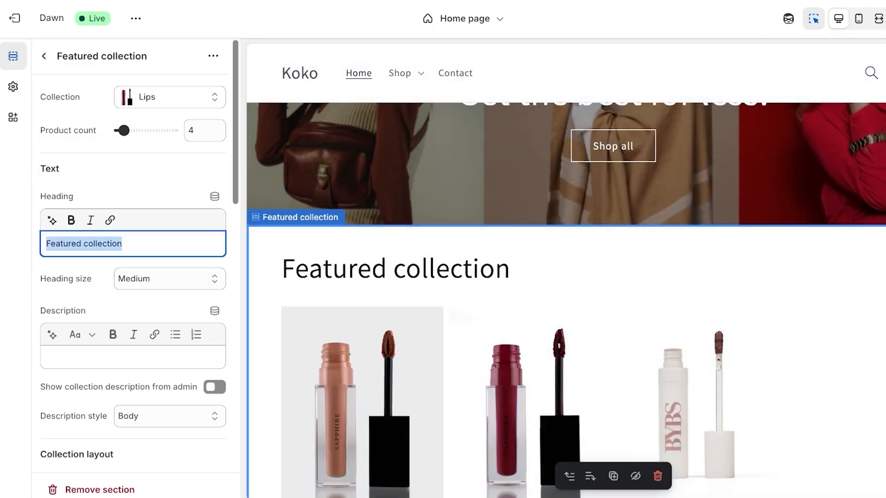
pyautogui.press('BackSpace')
pyautogui.write('T')
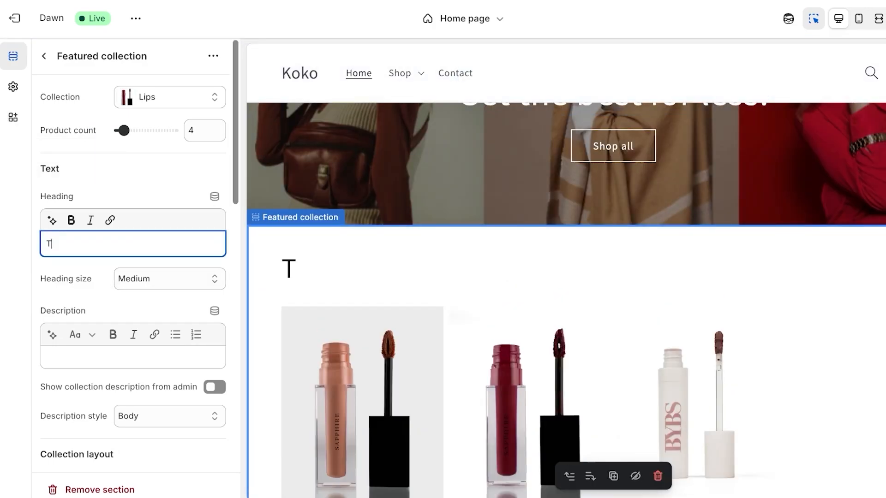
pyautogui.write('ry our Lippies!')
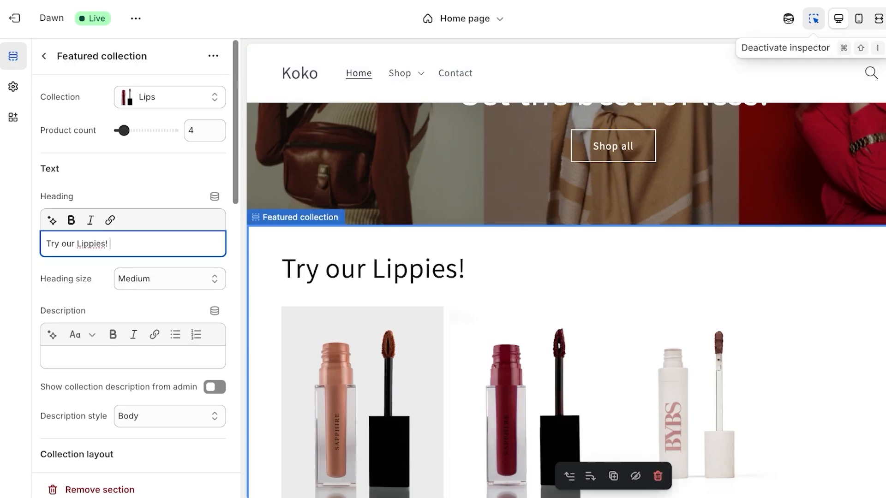
pyautogui.click(882, 19)
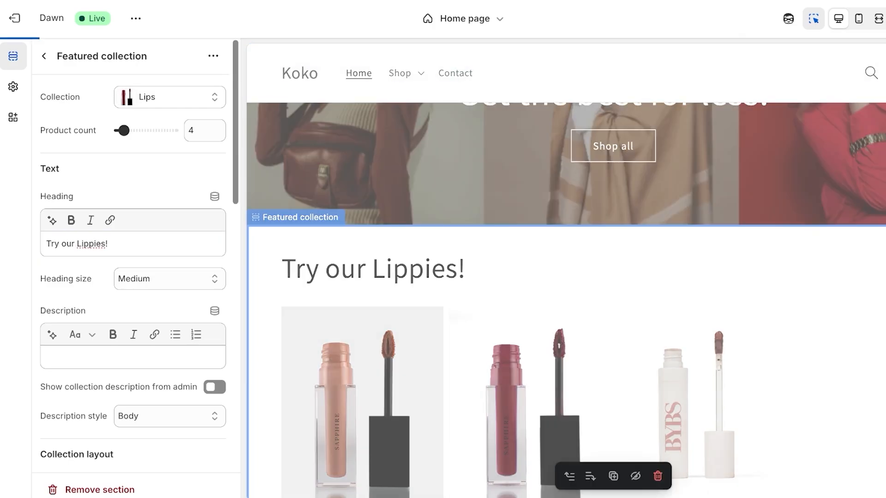
# Set the Lips section's product count to 3, review its layout and product card settings, and save the theme.
pyautogui.scroll(-1, 567, 277)
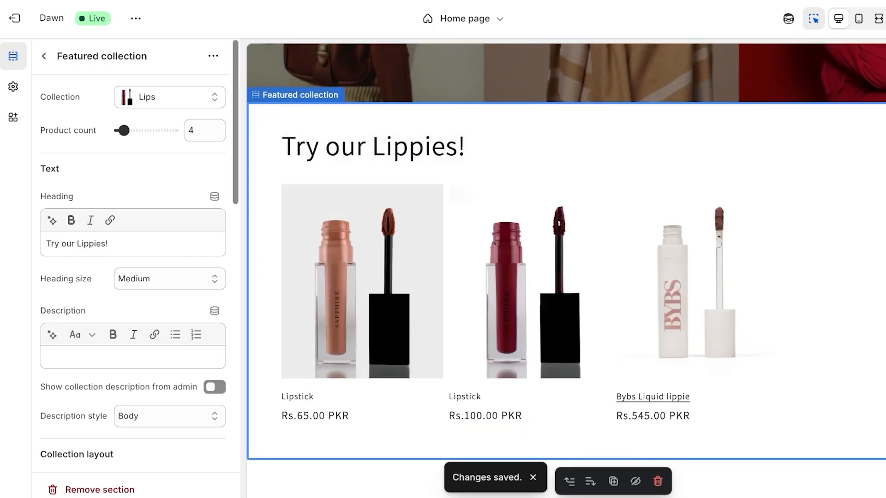
pyautogui.moveTo(124, 130)
pyautogui.mouseDown()
pyautogui.moveTo(152, 131)
pyautogui.moveTo(122, 130)
pyautogui.mouseUp()
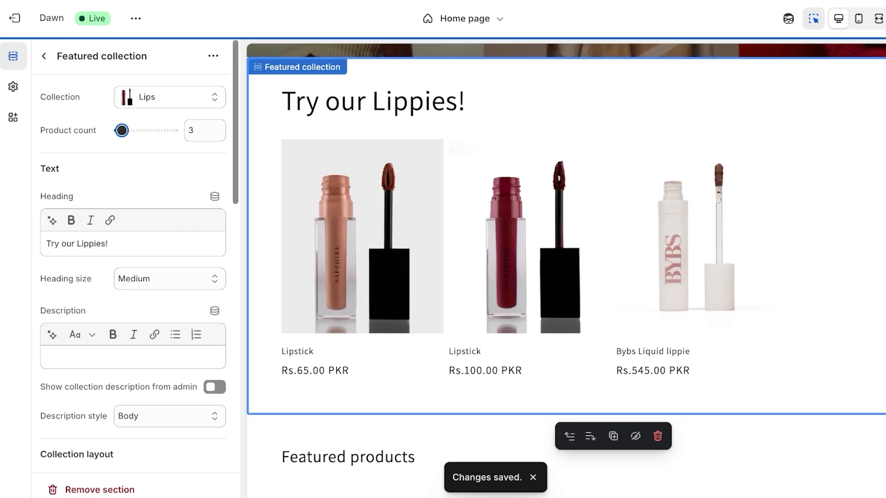
pyautogui.scroll(-8, 134, 277)
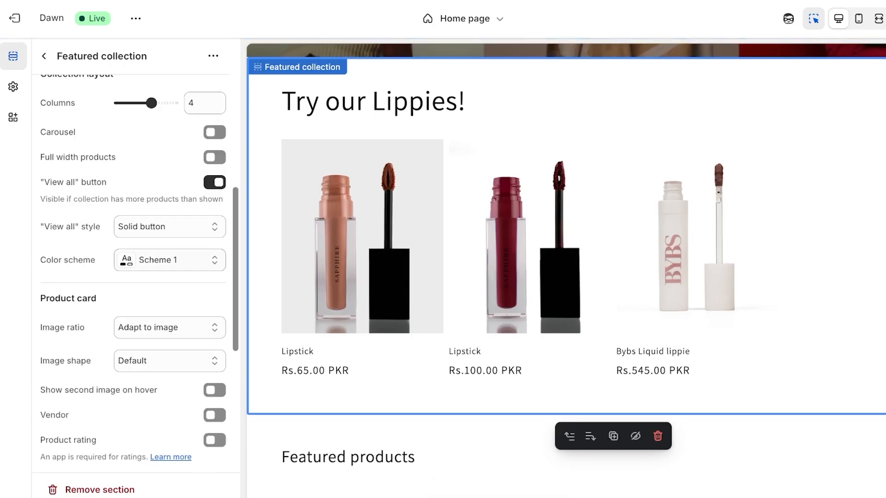
pyautogui.scroll(8, 133, 277)
pyautogui.scroll(-3, 134, 277)
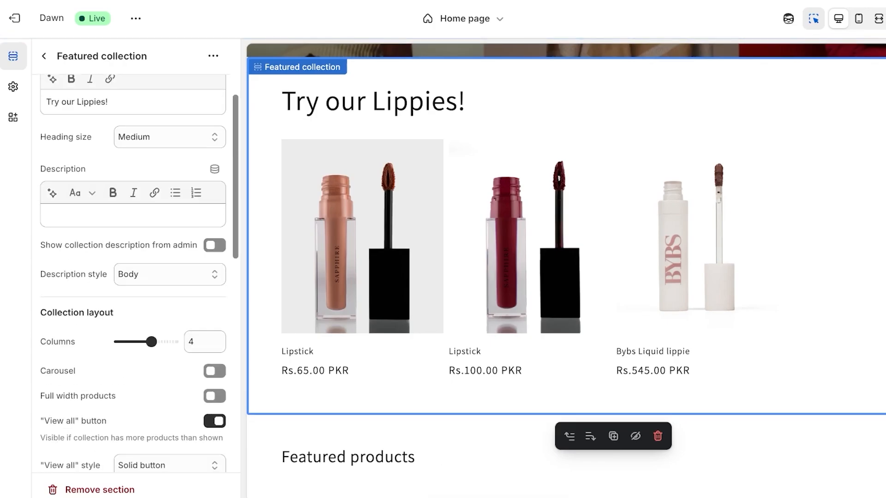
pyautogui.scroll(-5, 134, 277)
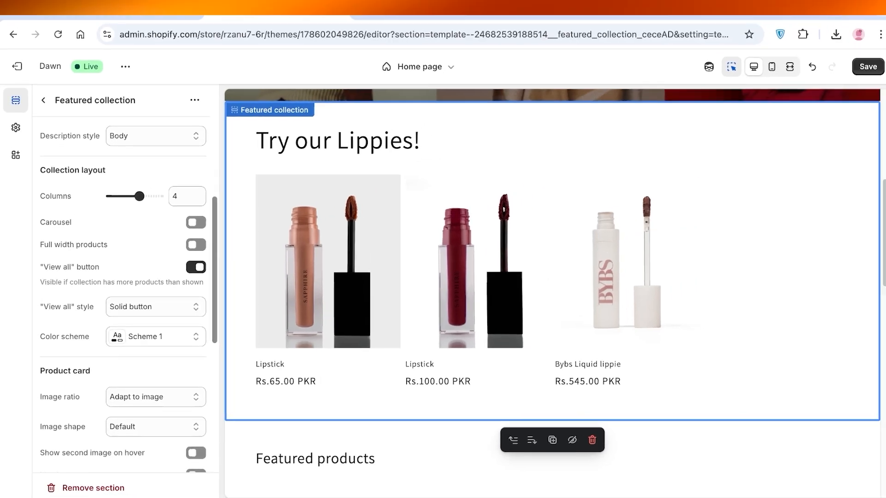
pyautogui.scroll(8, 134, 277)
pyautogui.scroll(-8, 134, 276)
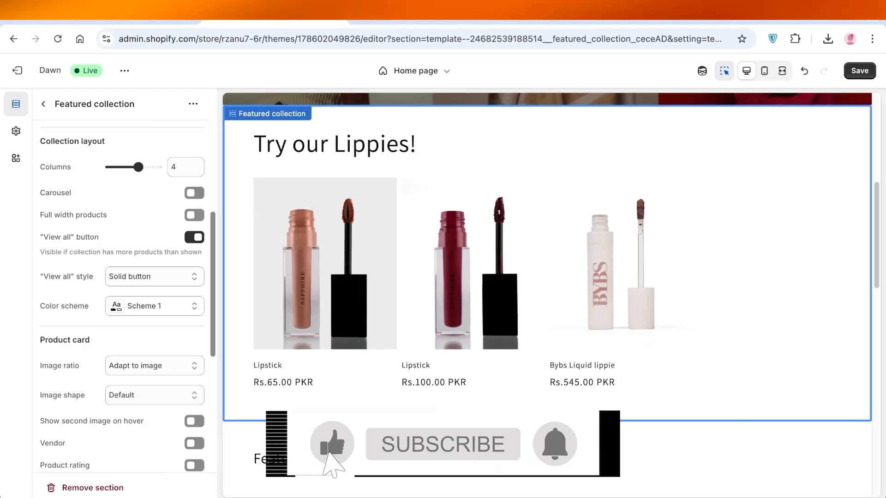
pyautogui.scroll(-1, 134, 277)
pyautogui.click(860, 71)
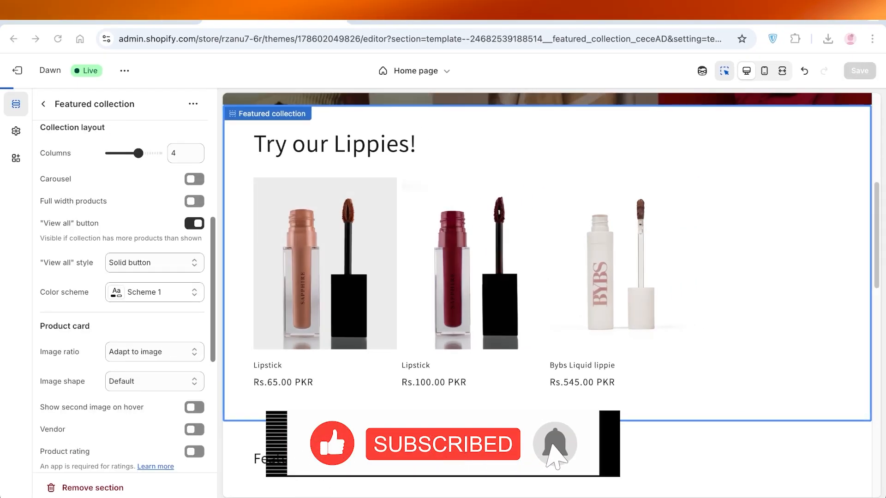